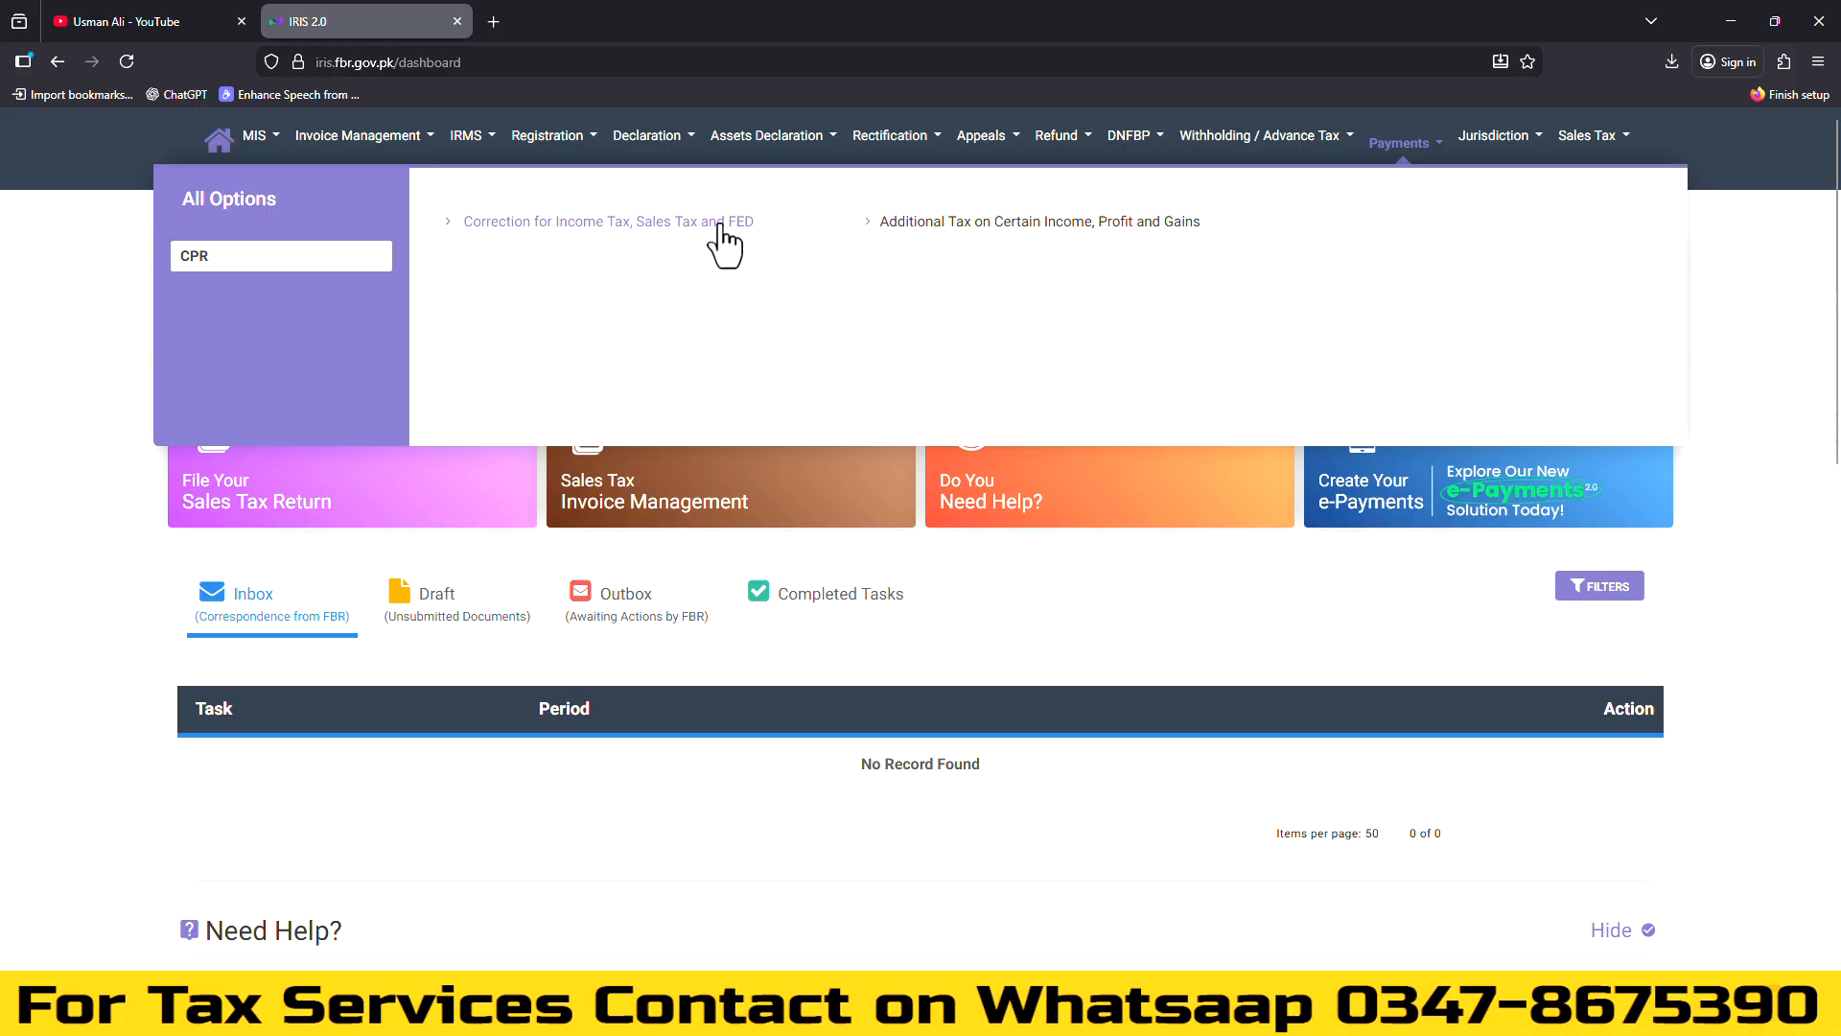
Start a Correction for Income Tax, Sales Tax and FED application for the tax period 01-Jul-2024 - 30-Jun-2025
left_click(722, 228)
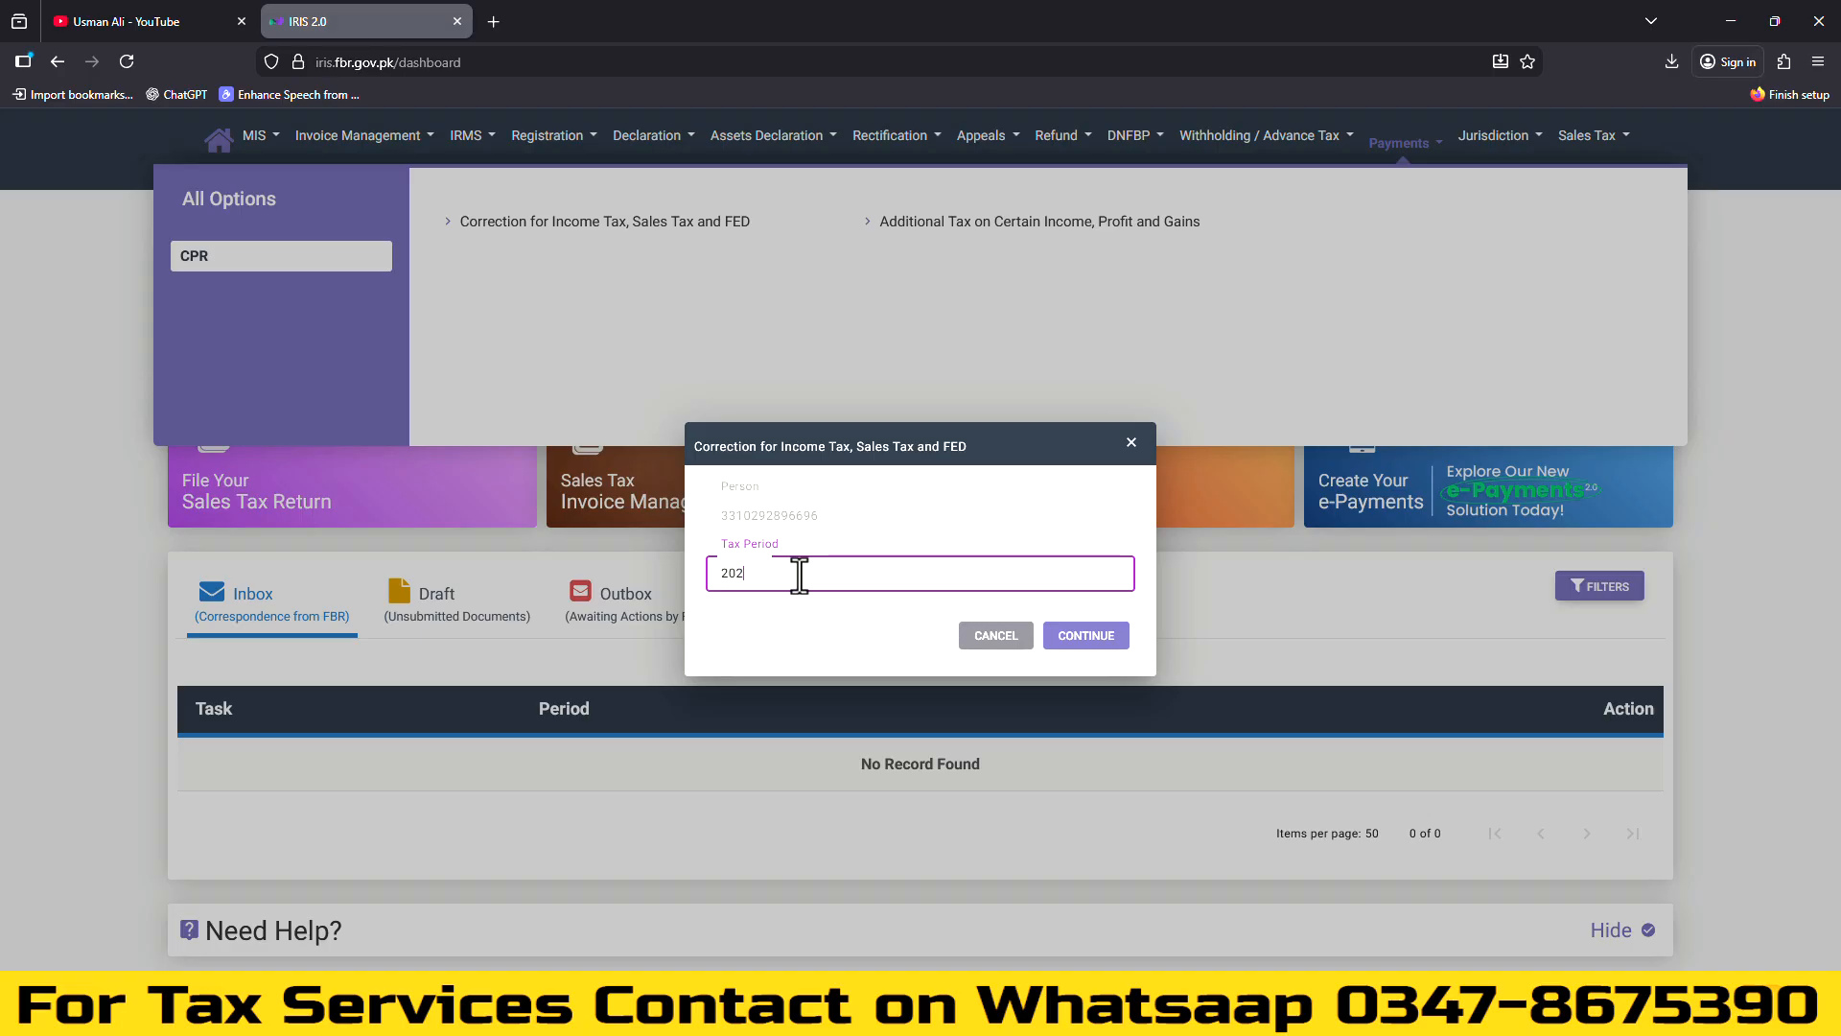
left_click(795, 643)
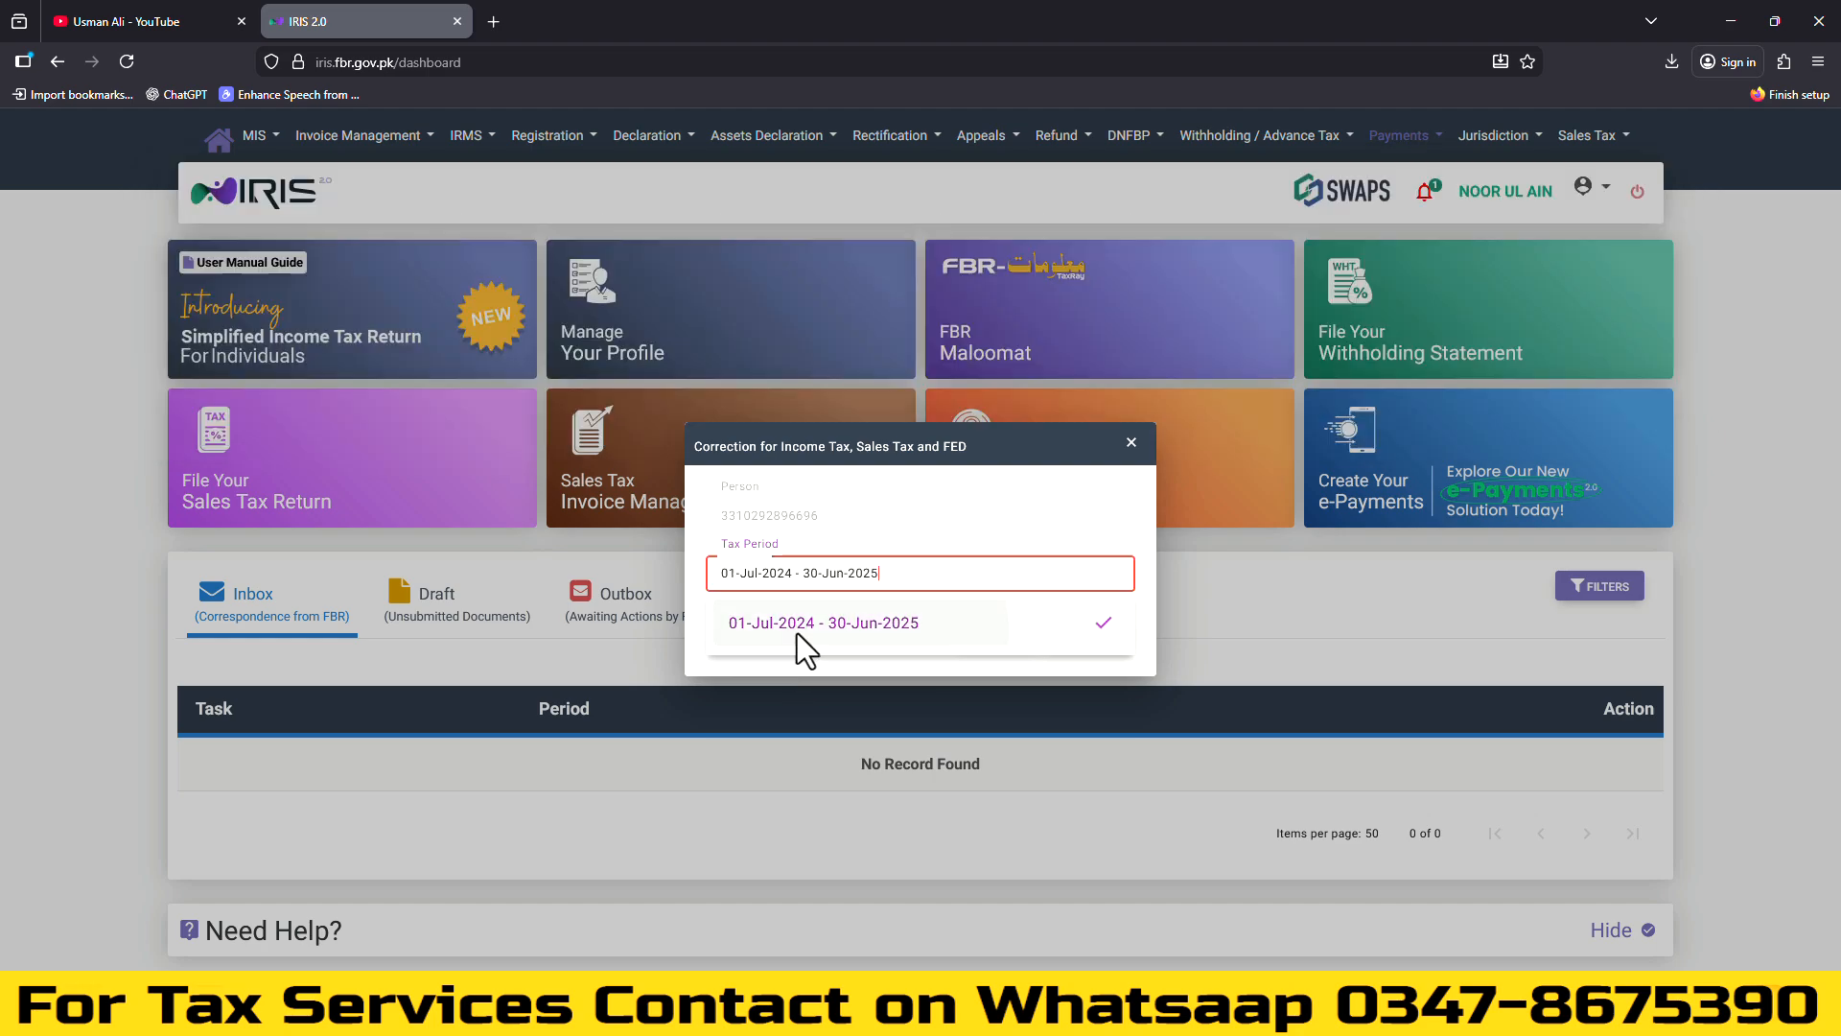
left_click(1080, 637)
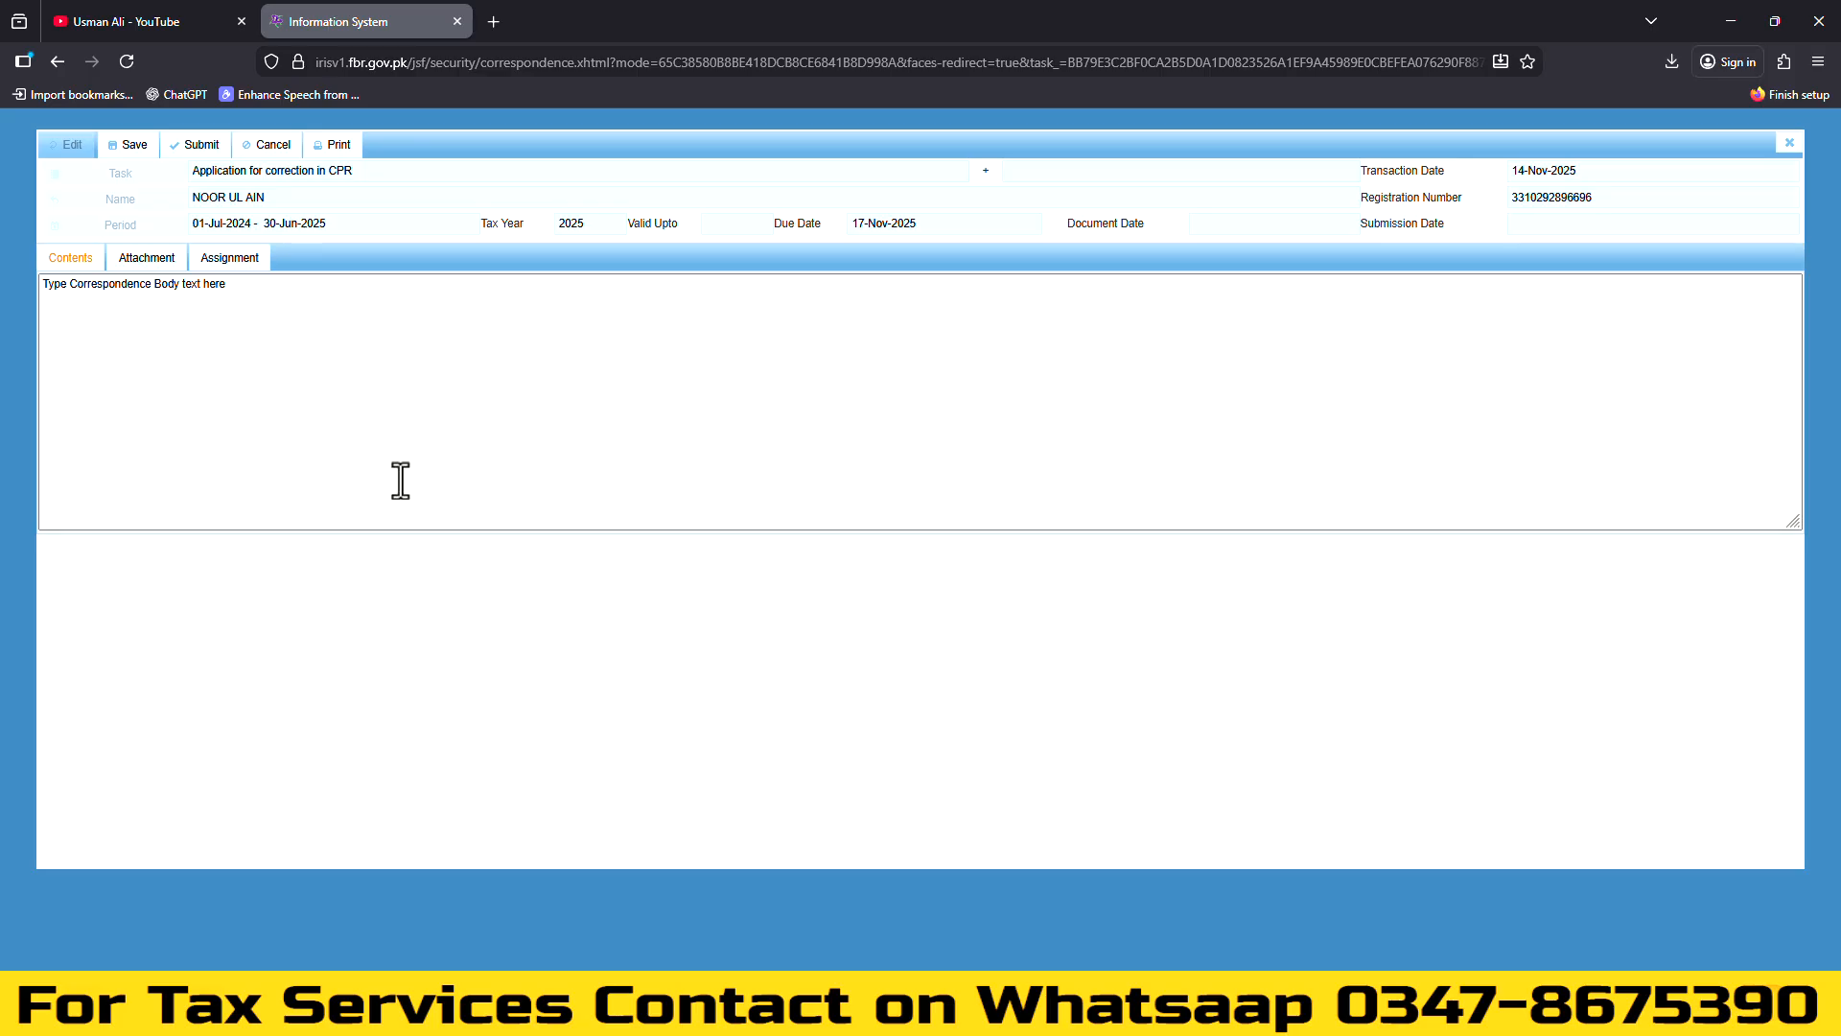
Replace the placeholder correspondence text with the full letter copied from the Microsoft Word document "application for correction cpr"
left_click_drag(257, 286, 27, 287)
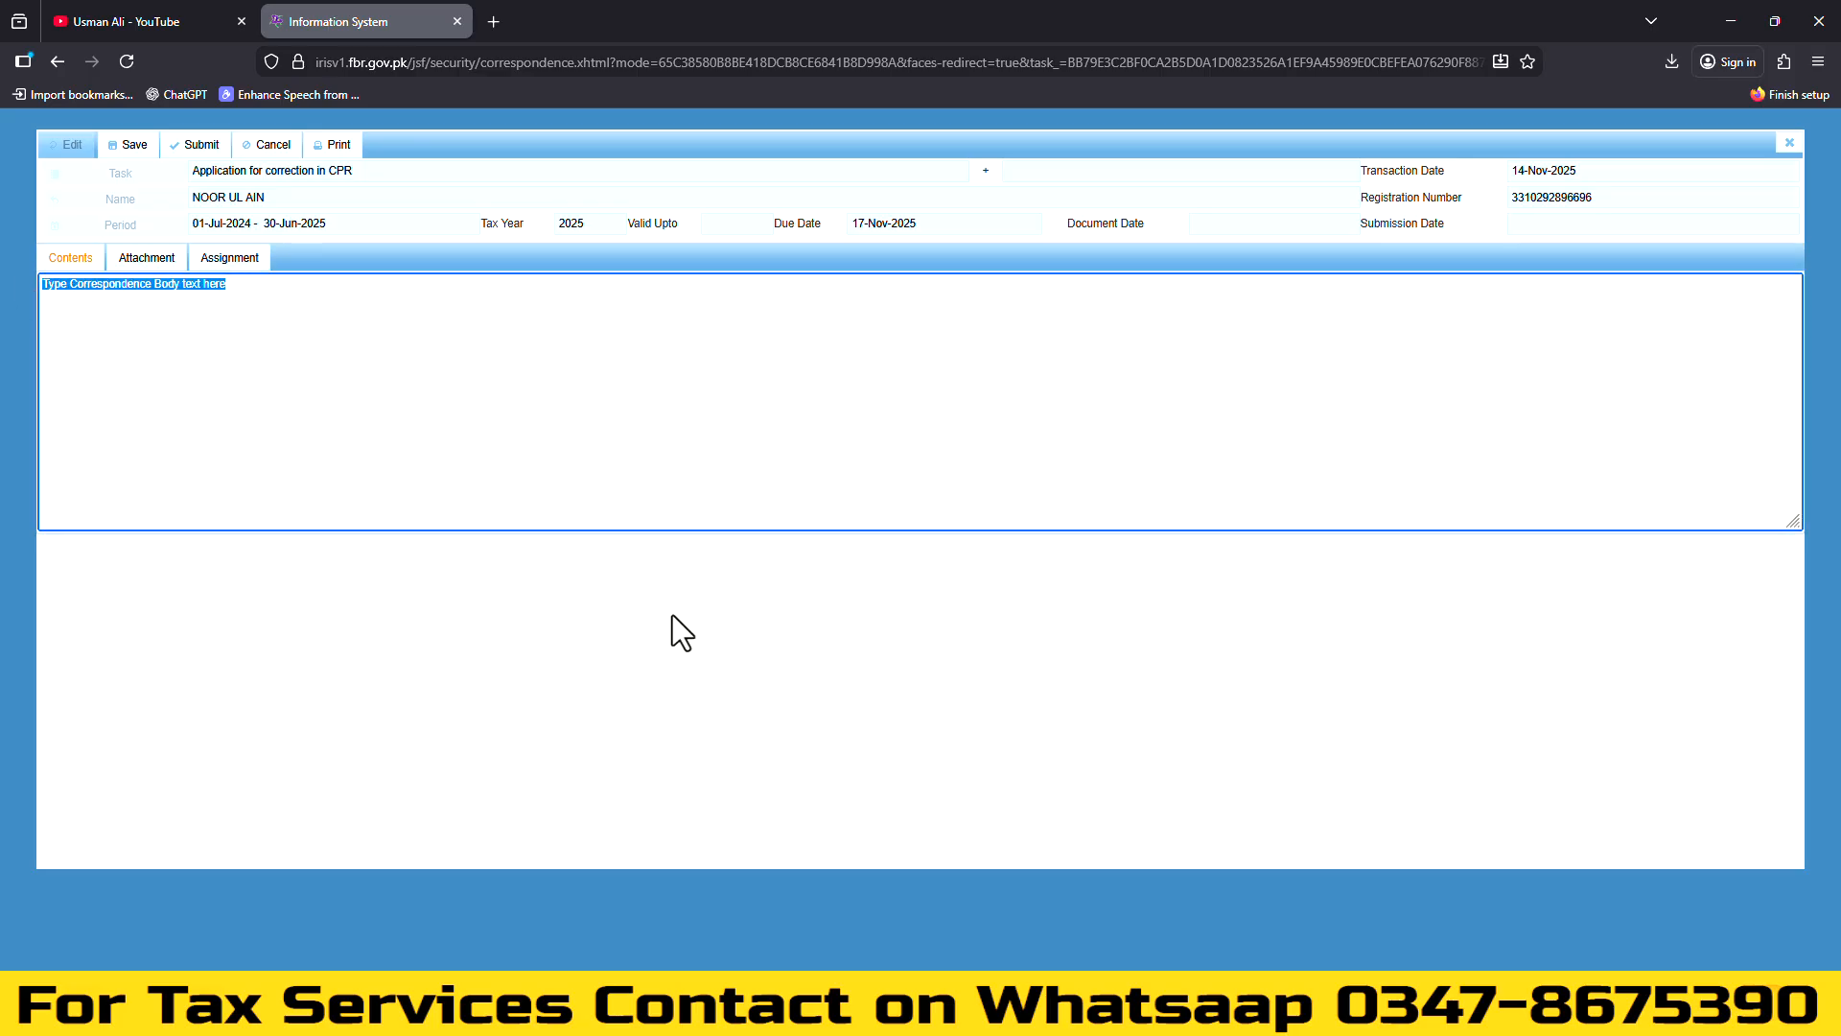
key("BackSpace")
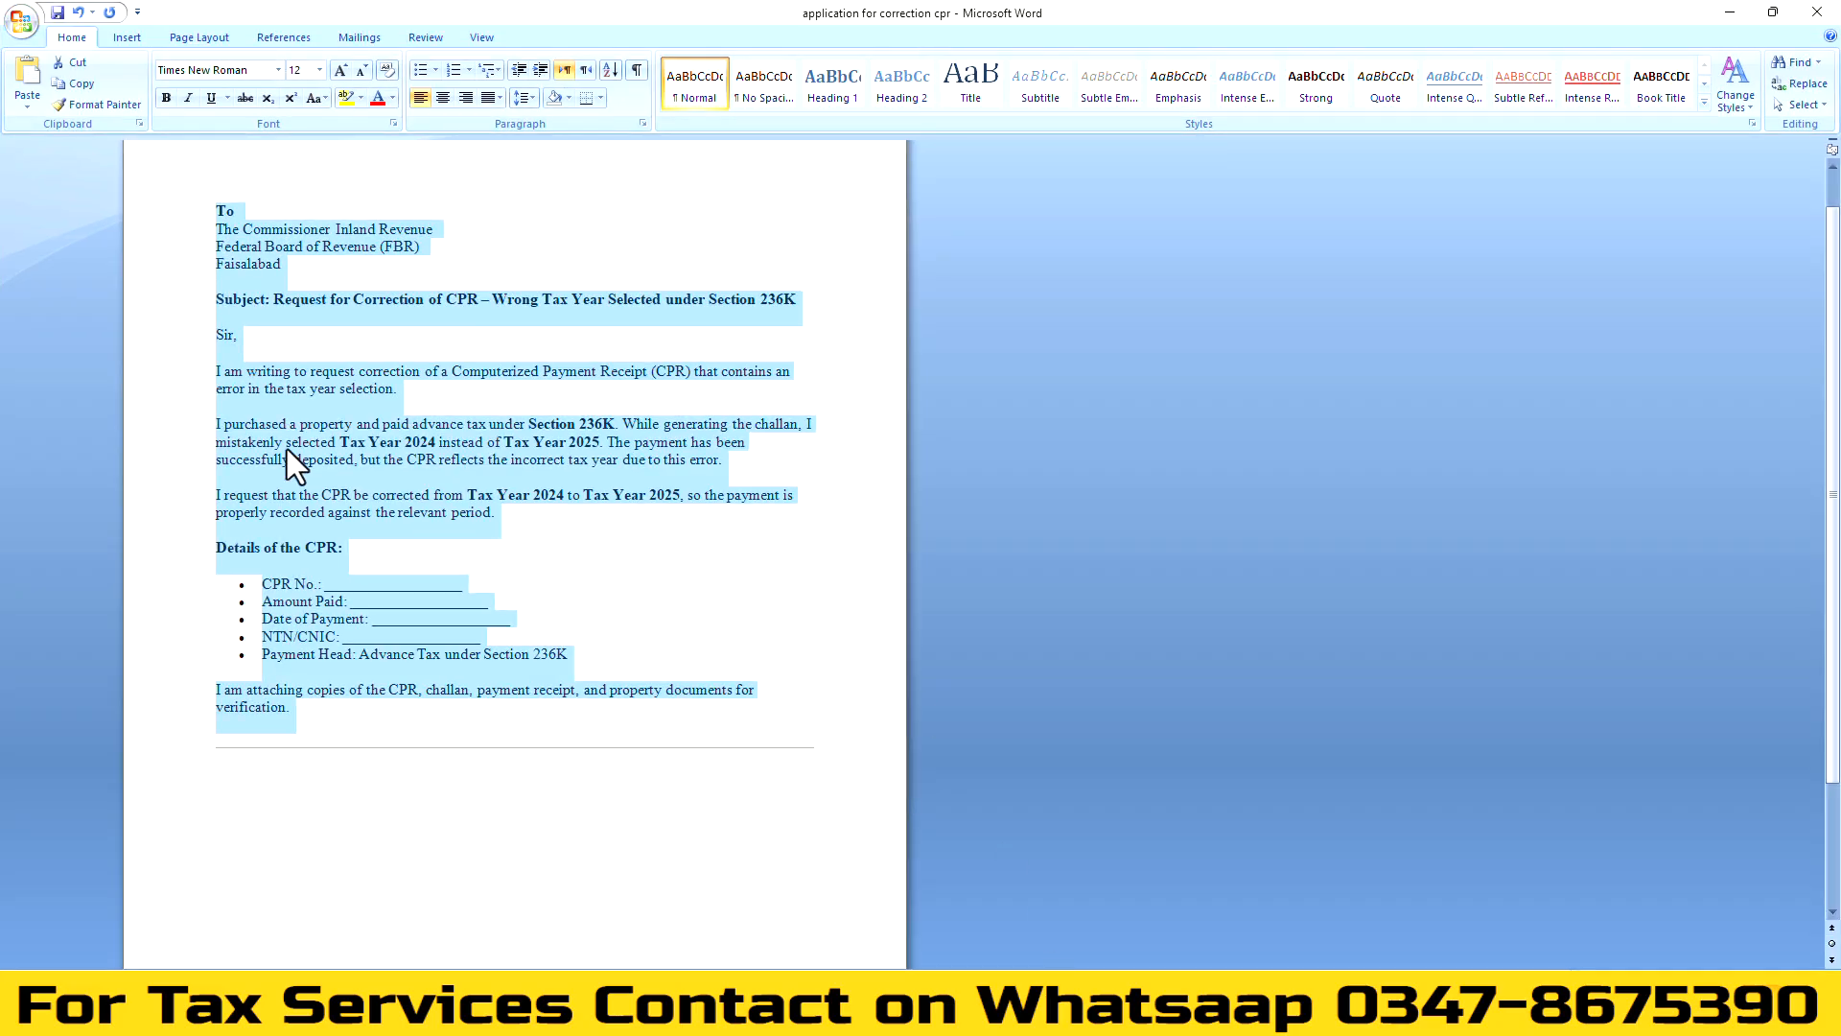
right_click(293, 452)
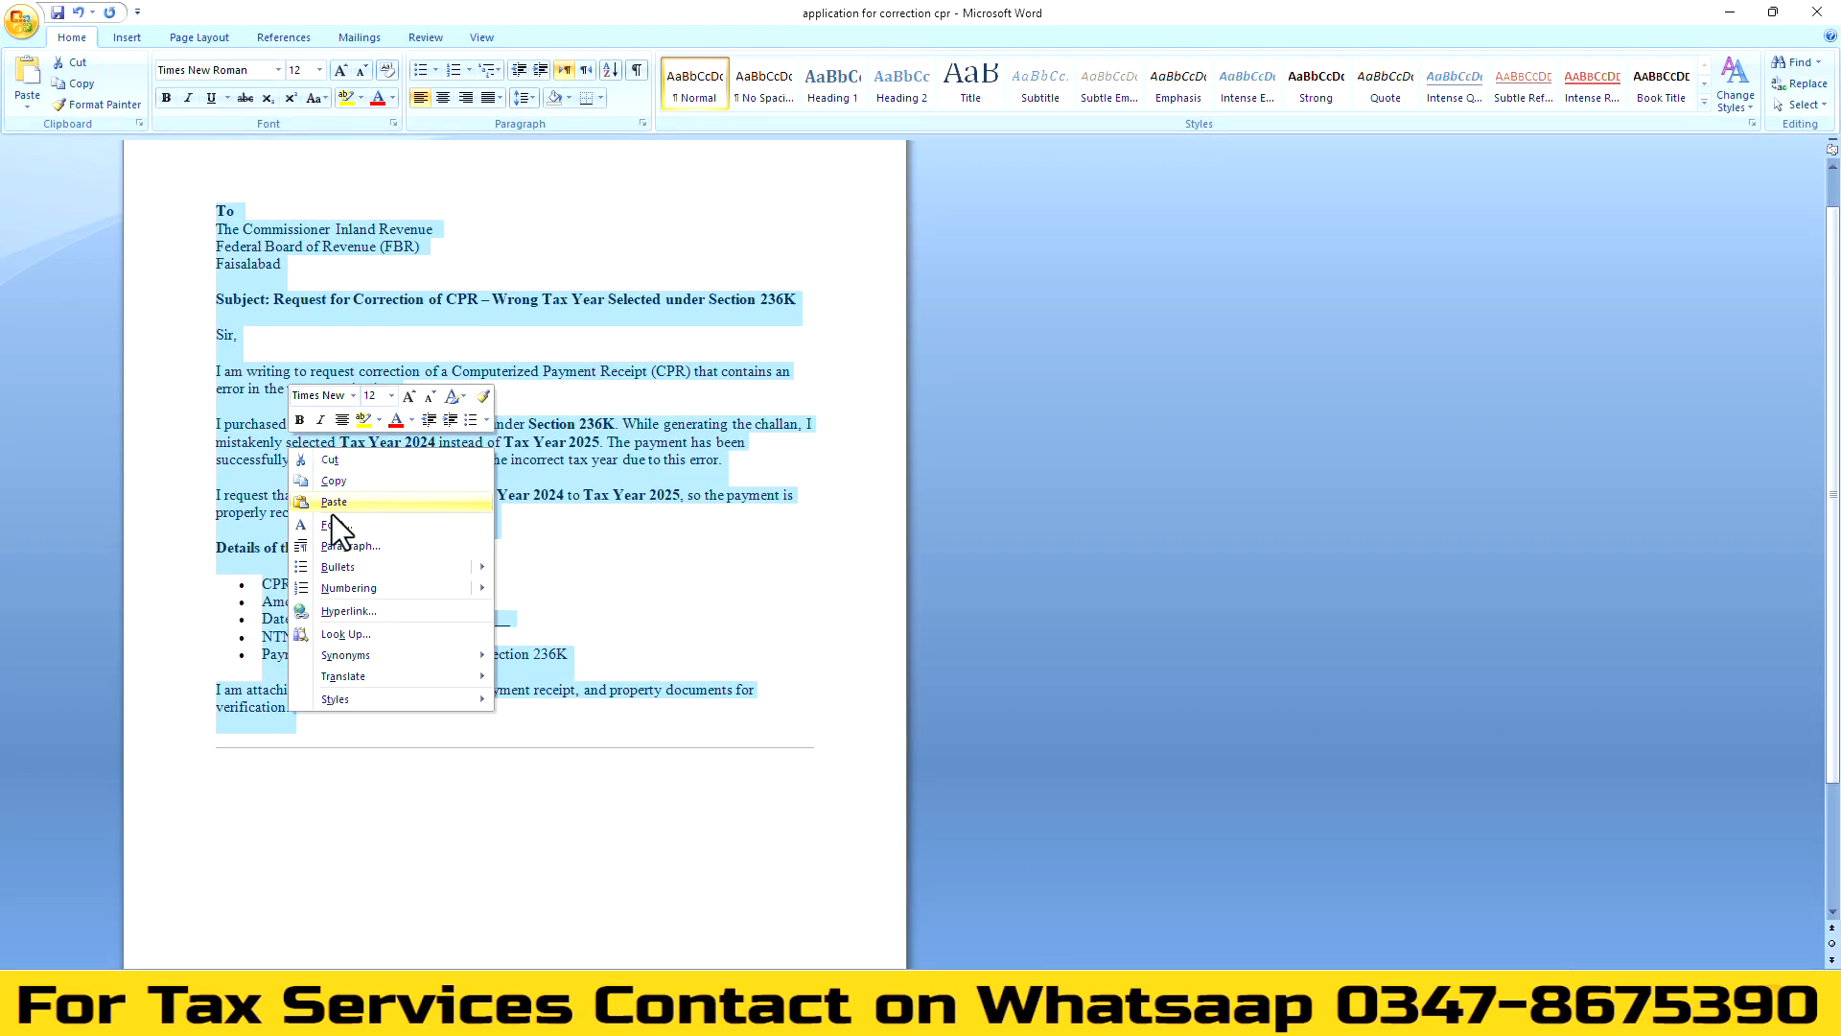
left_click(333, 481)
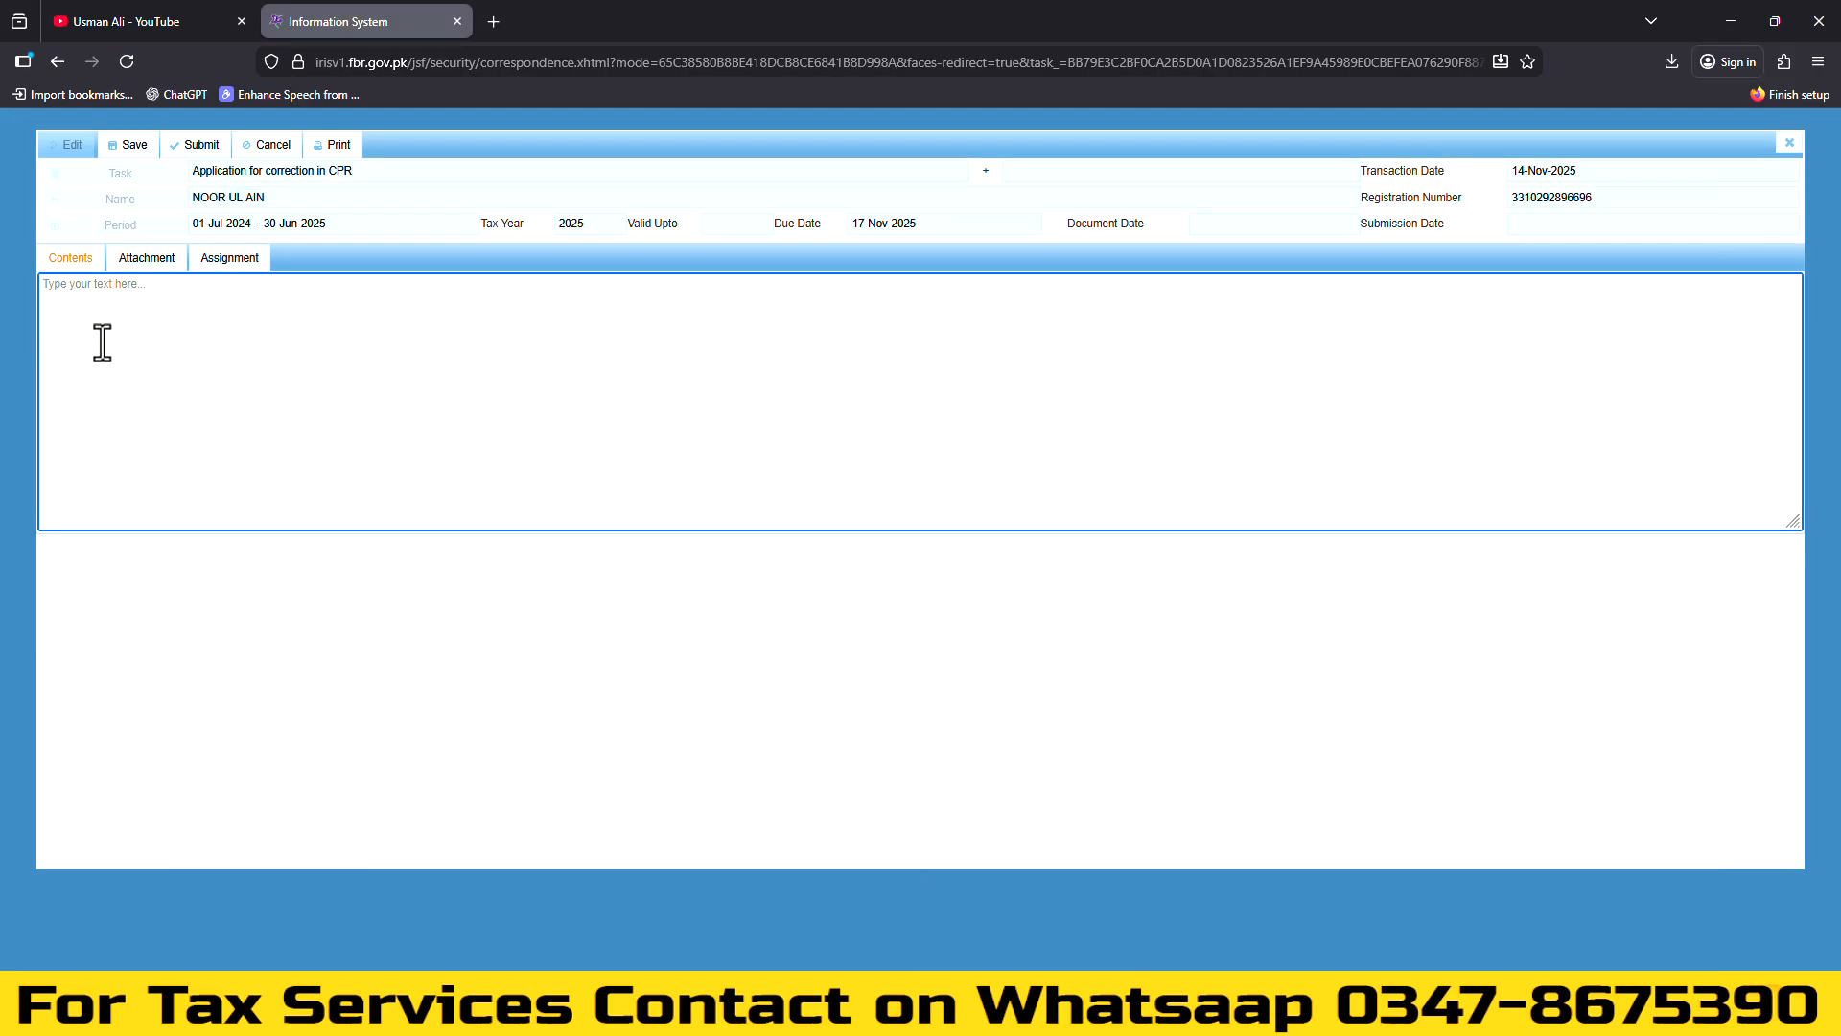
right_click(99, 307)
left_click(146, 452)
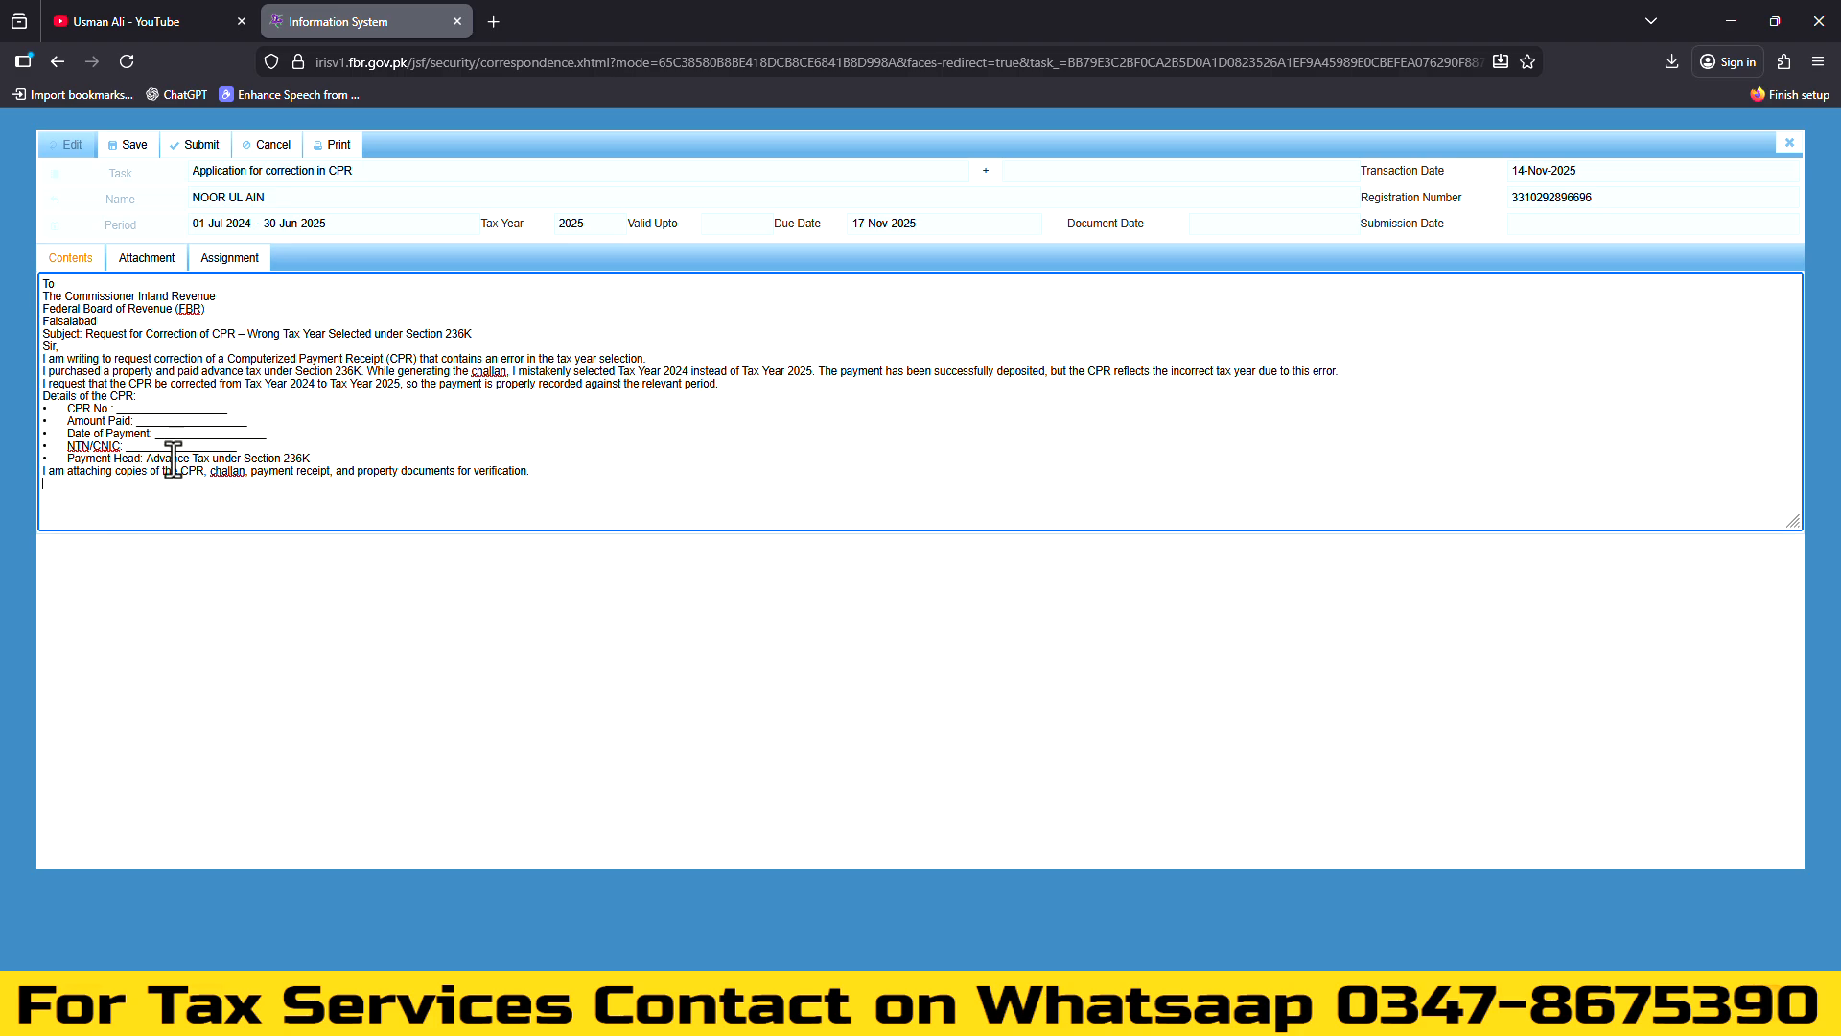
Insert a blank line above and below the Subject line of the letter
left_click(44, 334)
key("Return")
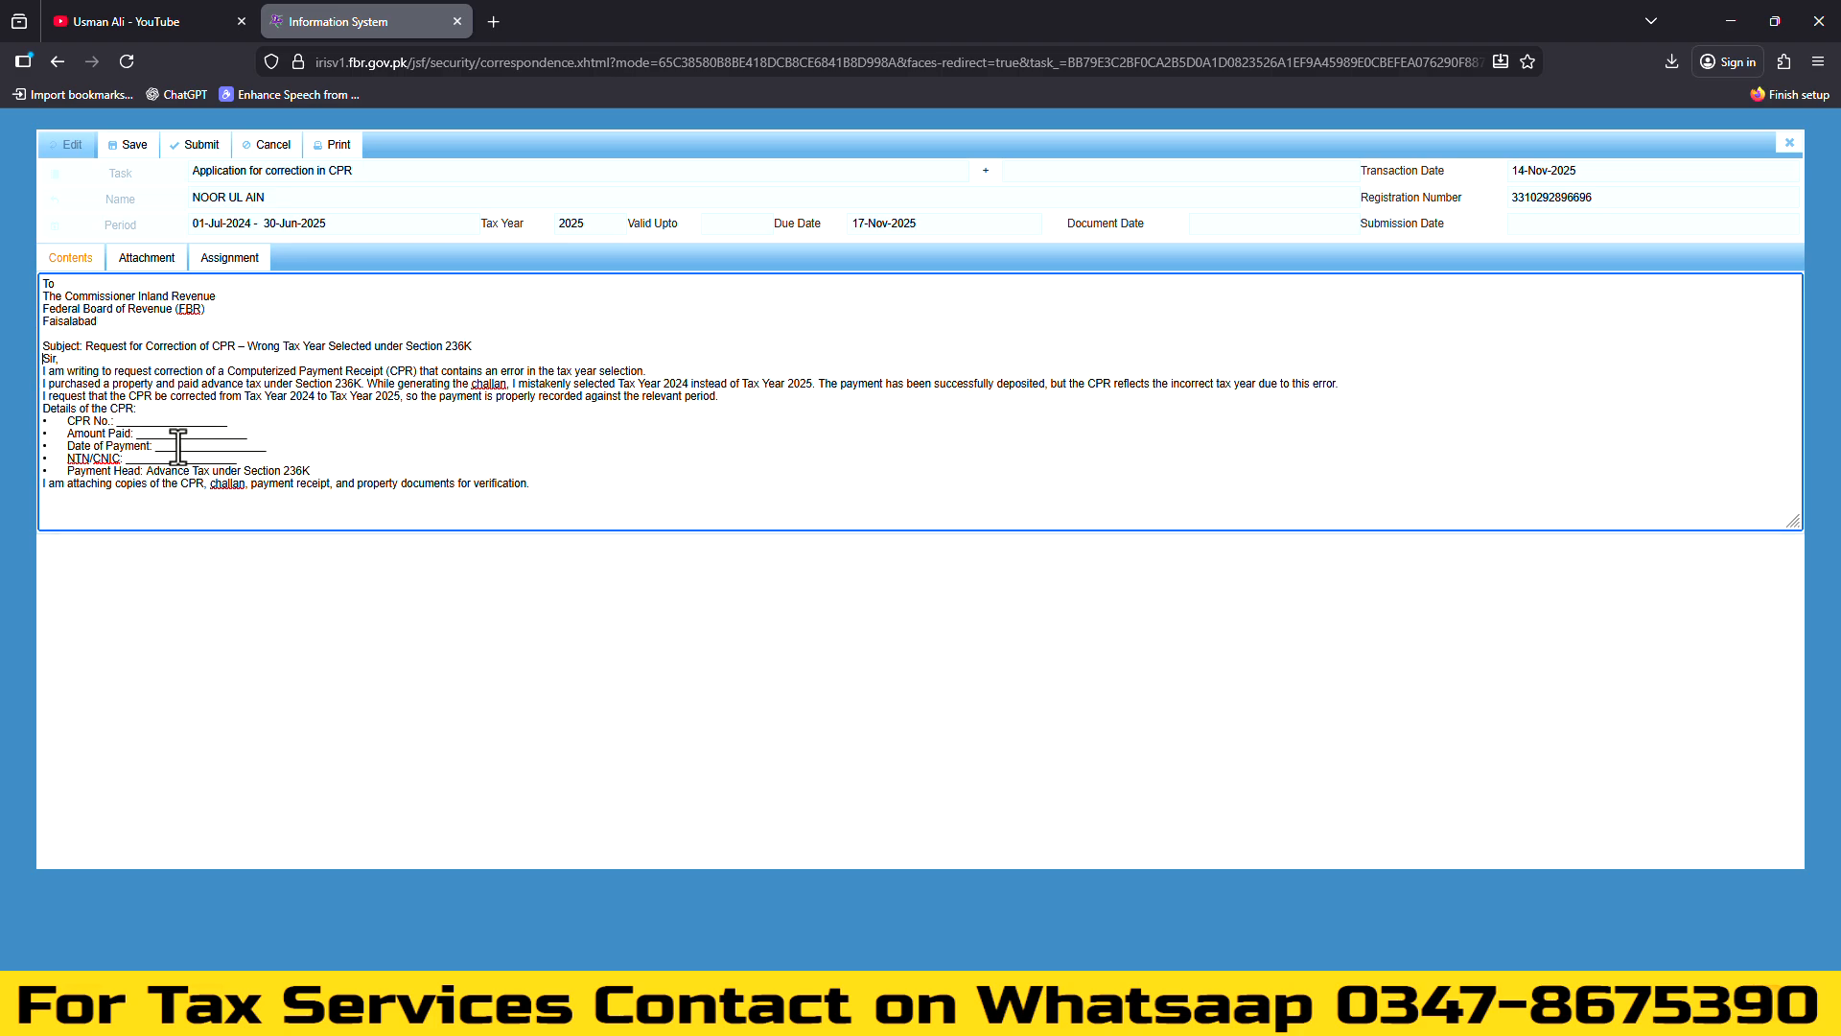
key("Up")
key("Return")
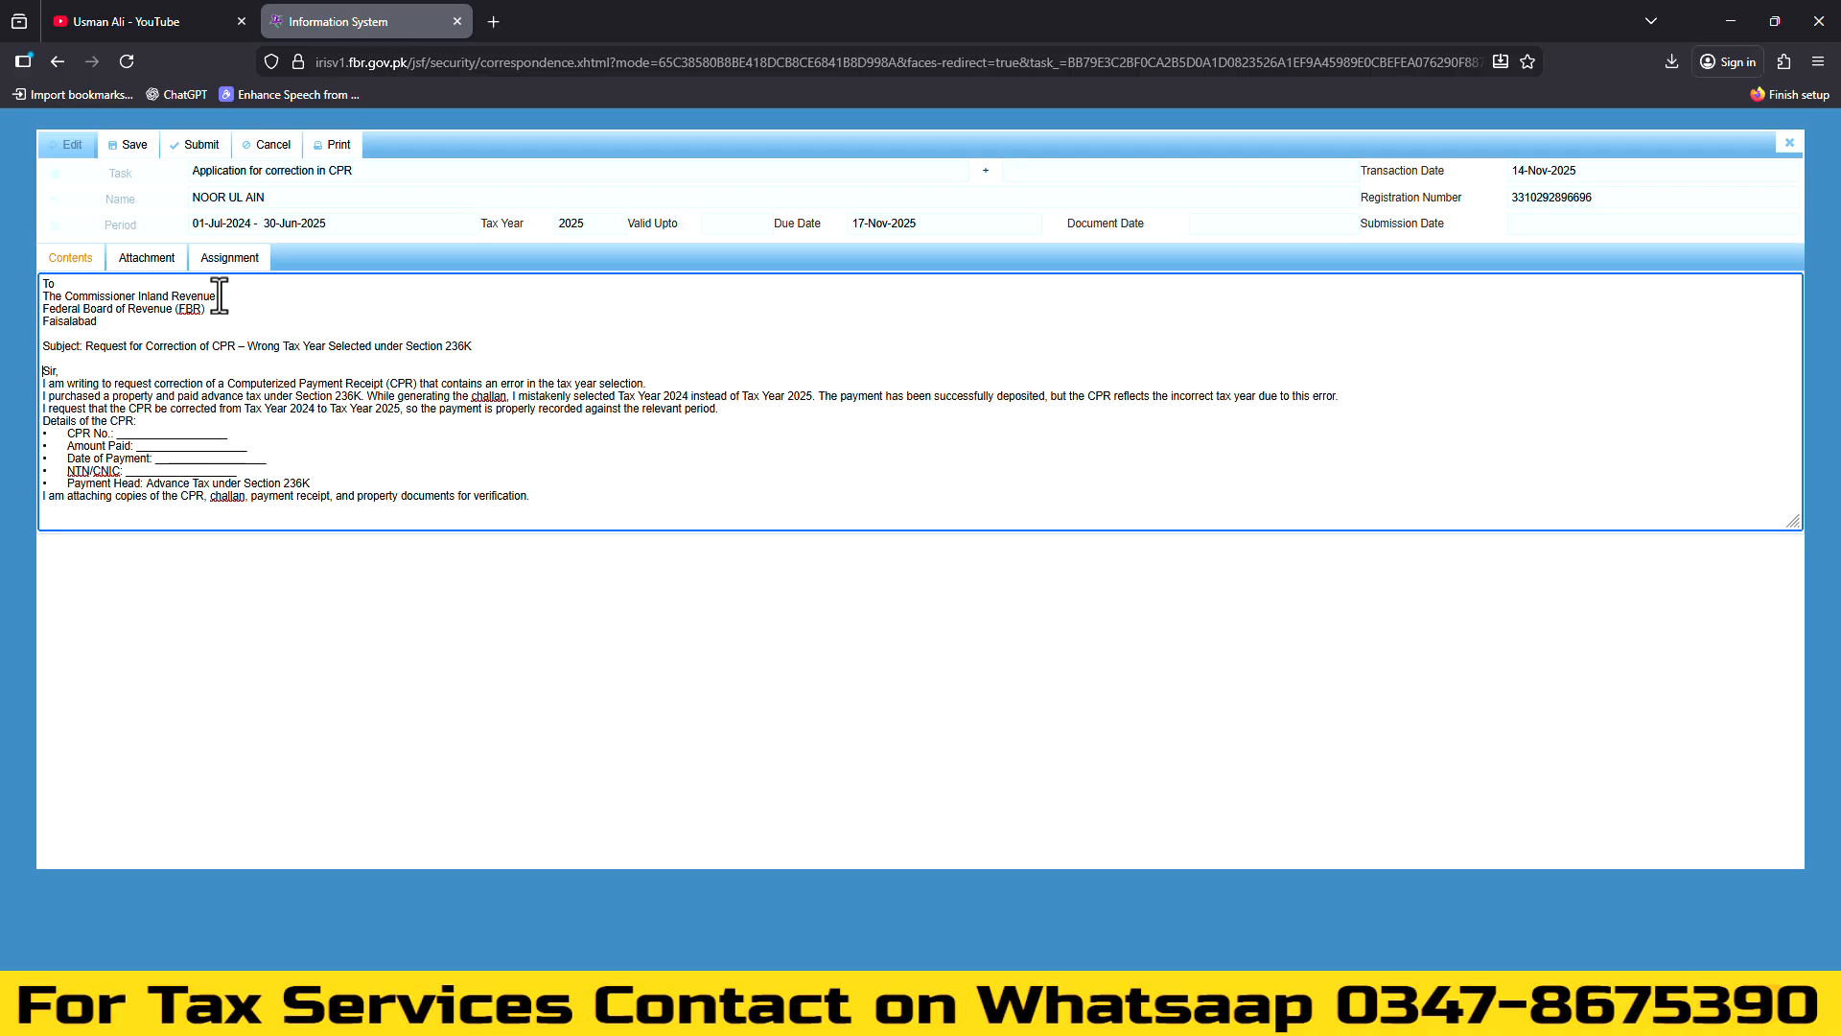
Review the letter's subject, the tax year correction request, the CPR details list and the complete text
left_click_drag(475, 346, 244, 349)
left_click(336, 357)
left_click_drag(471, 349, 318, 346)
left_click(427, 451)
left_click_drag(317, 410, 269, 411)
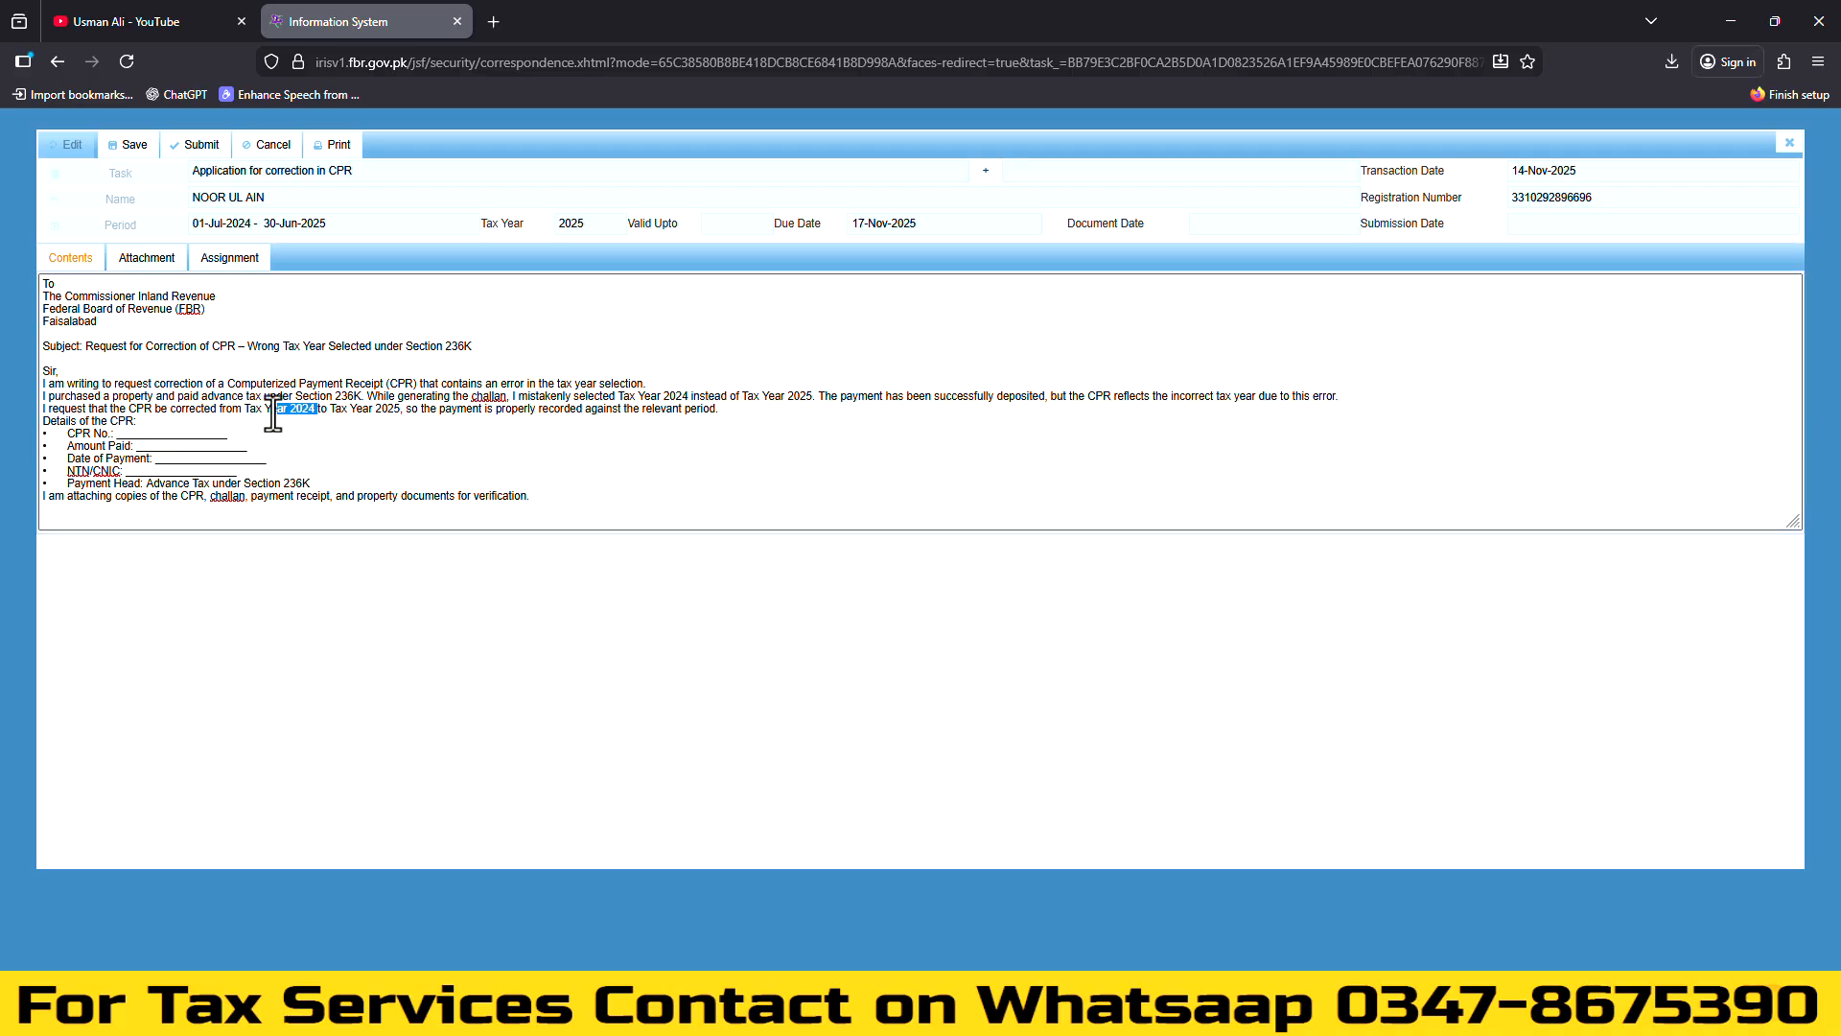
left_click_drag(400, 412, 336, 419)
left_click(325, 422)
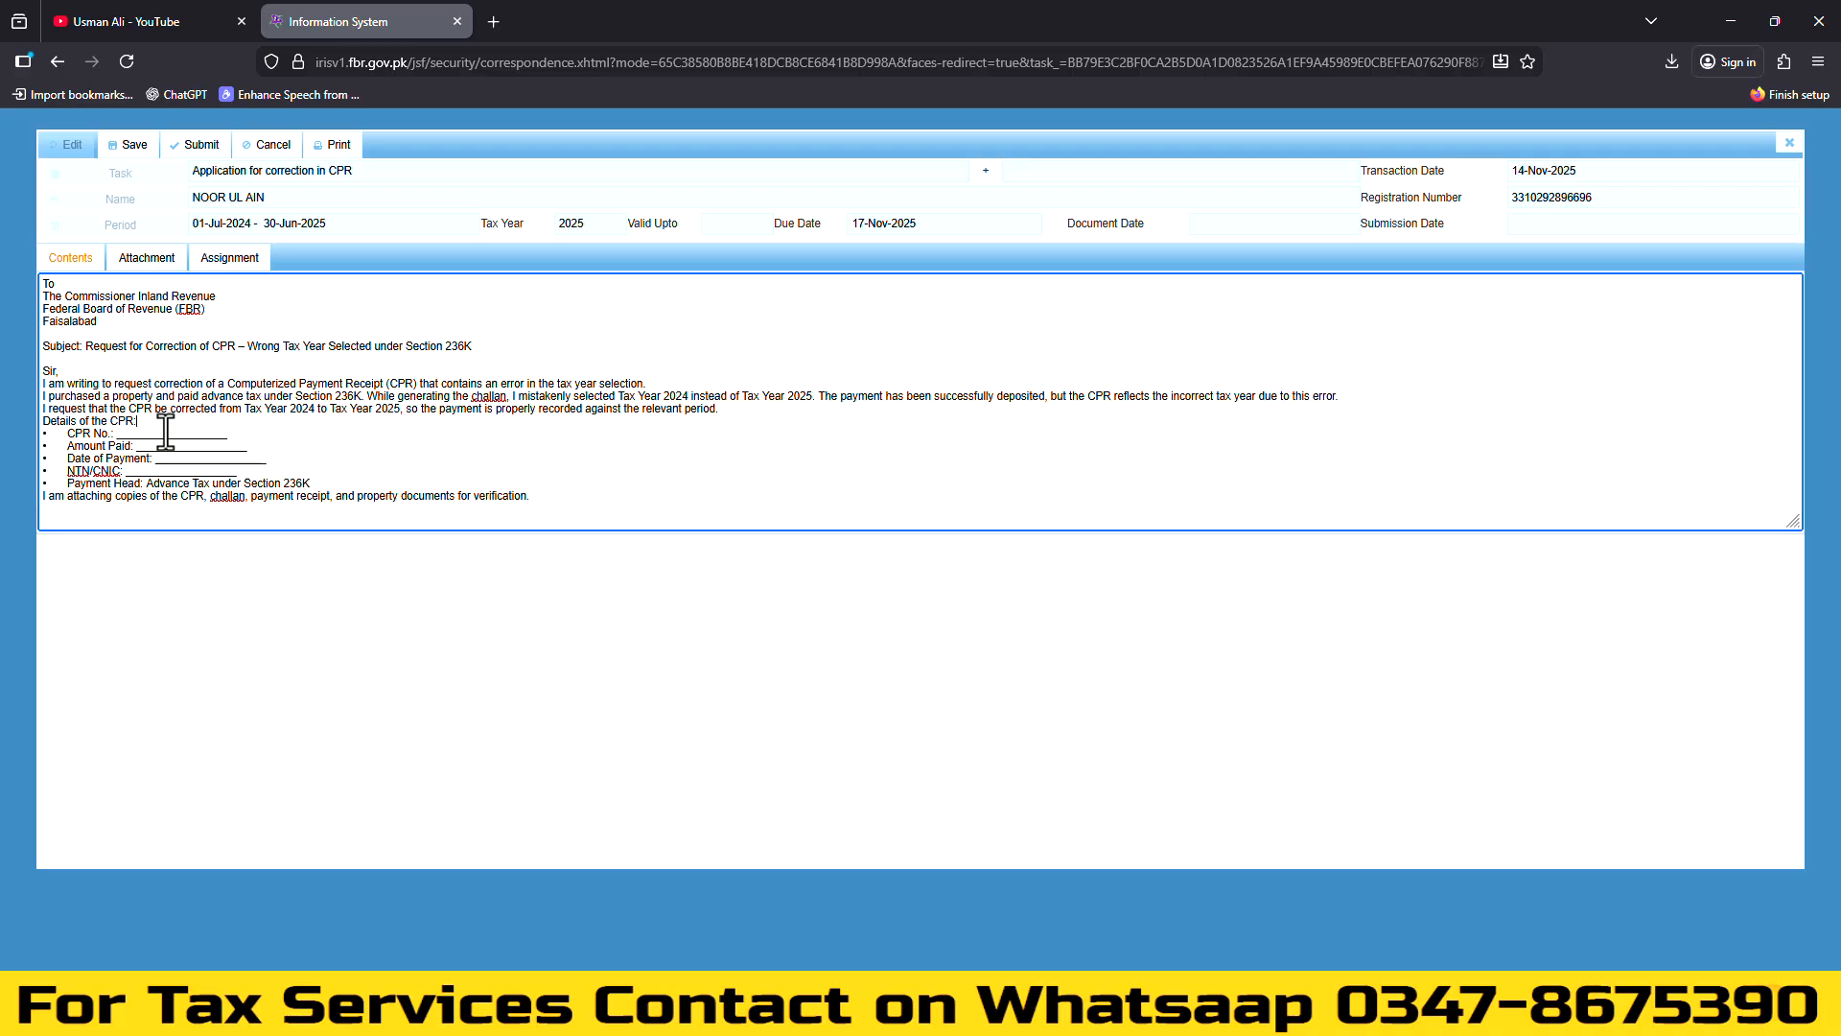
left_click_drag(765, 410, 19, 352)
left_click(79, 419)
left_click_drag(238, 472, 30, 434)
left_click(133, 445)
left_click_drag(563, 497, 34, 280)
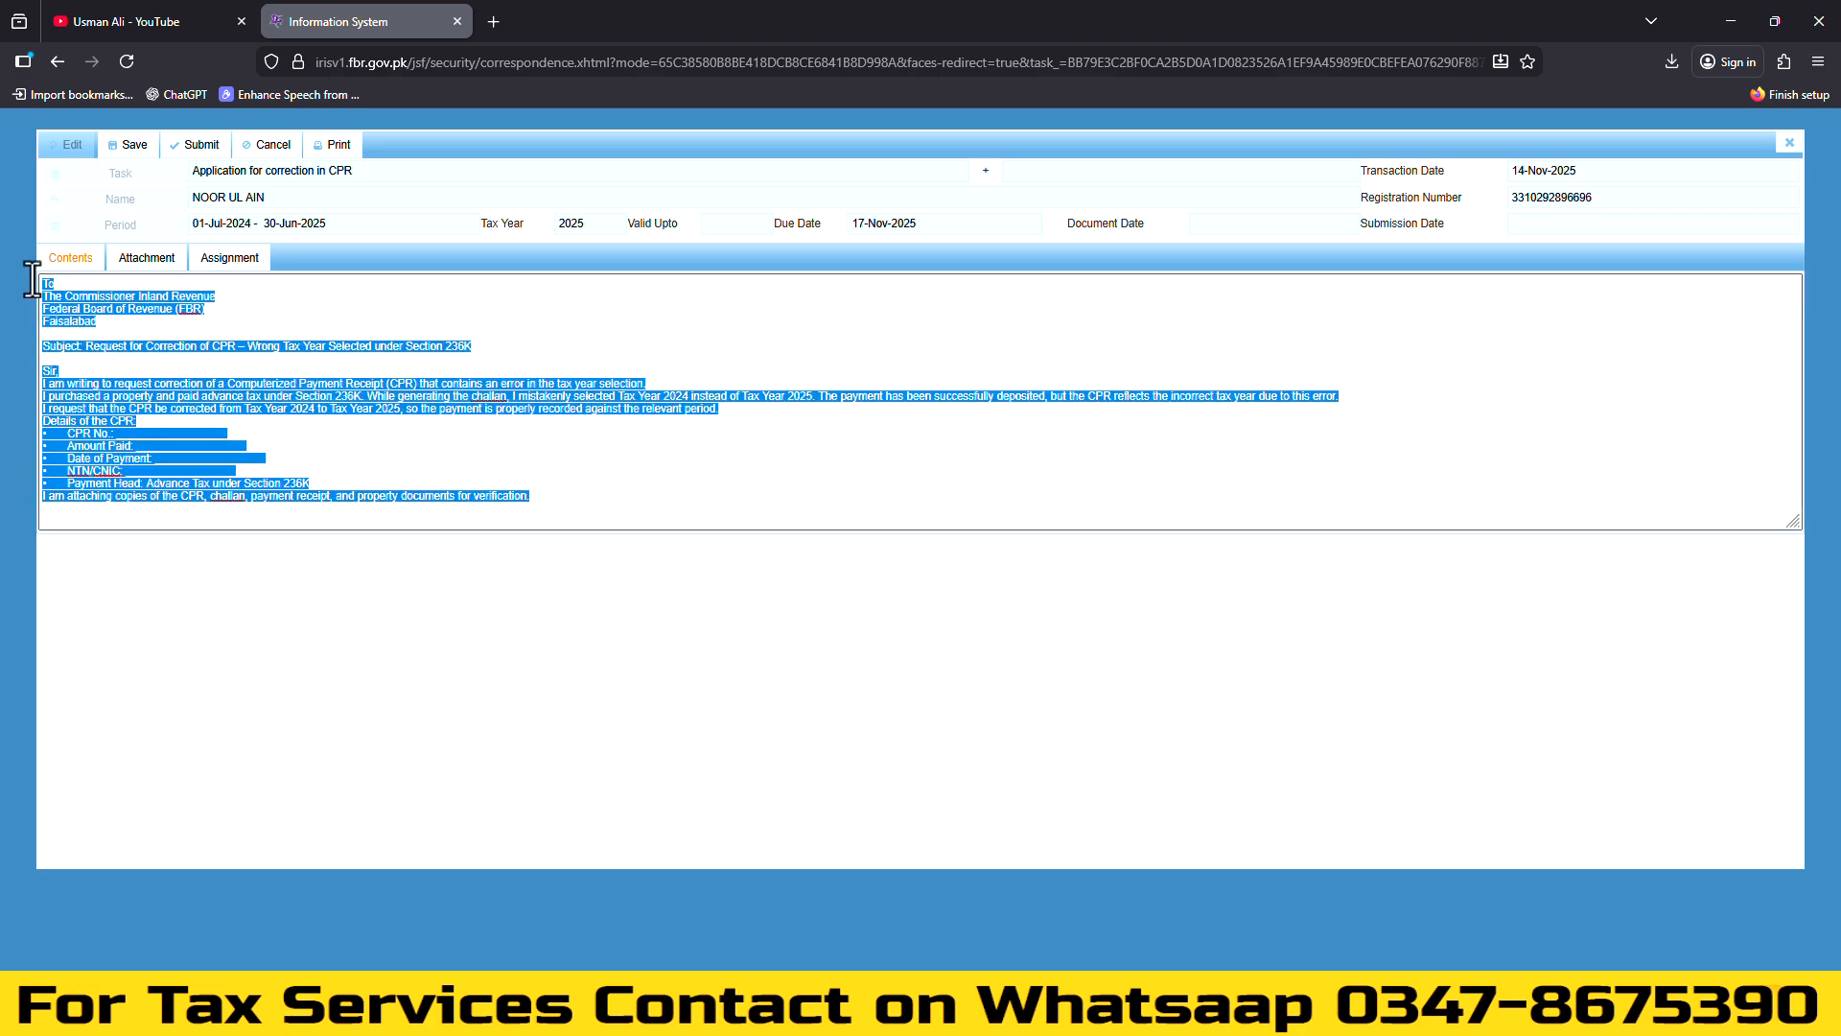
left_click(197, 422)
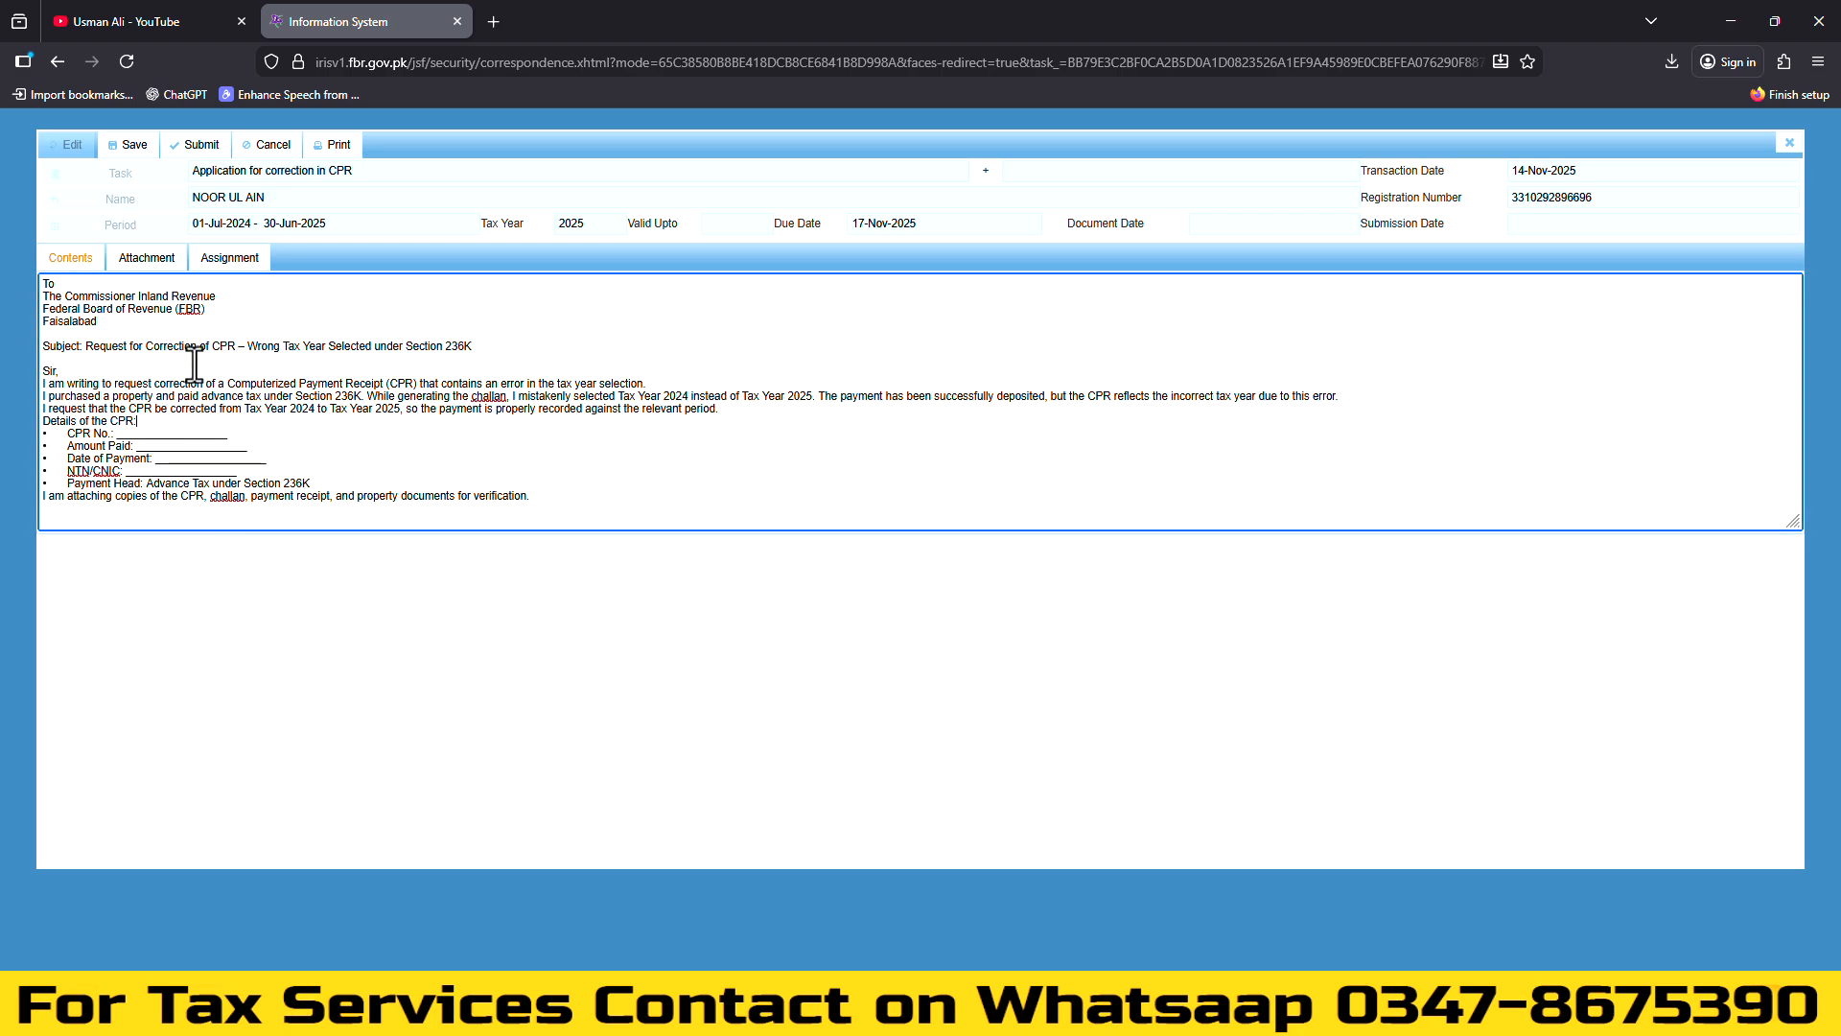
Attach CPR.pdf from the Downloads folder as the Copy of CPR document
left_click(149, 264)
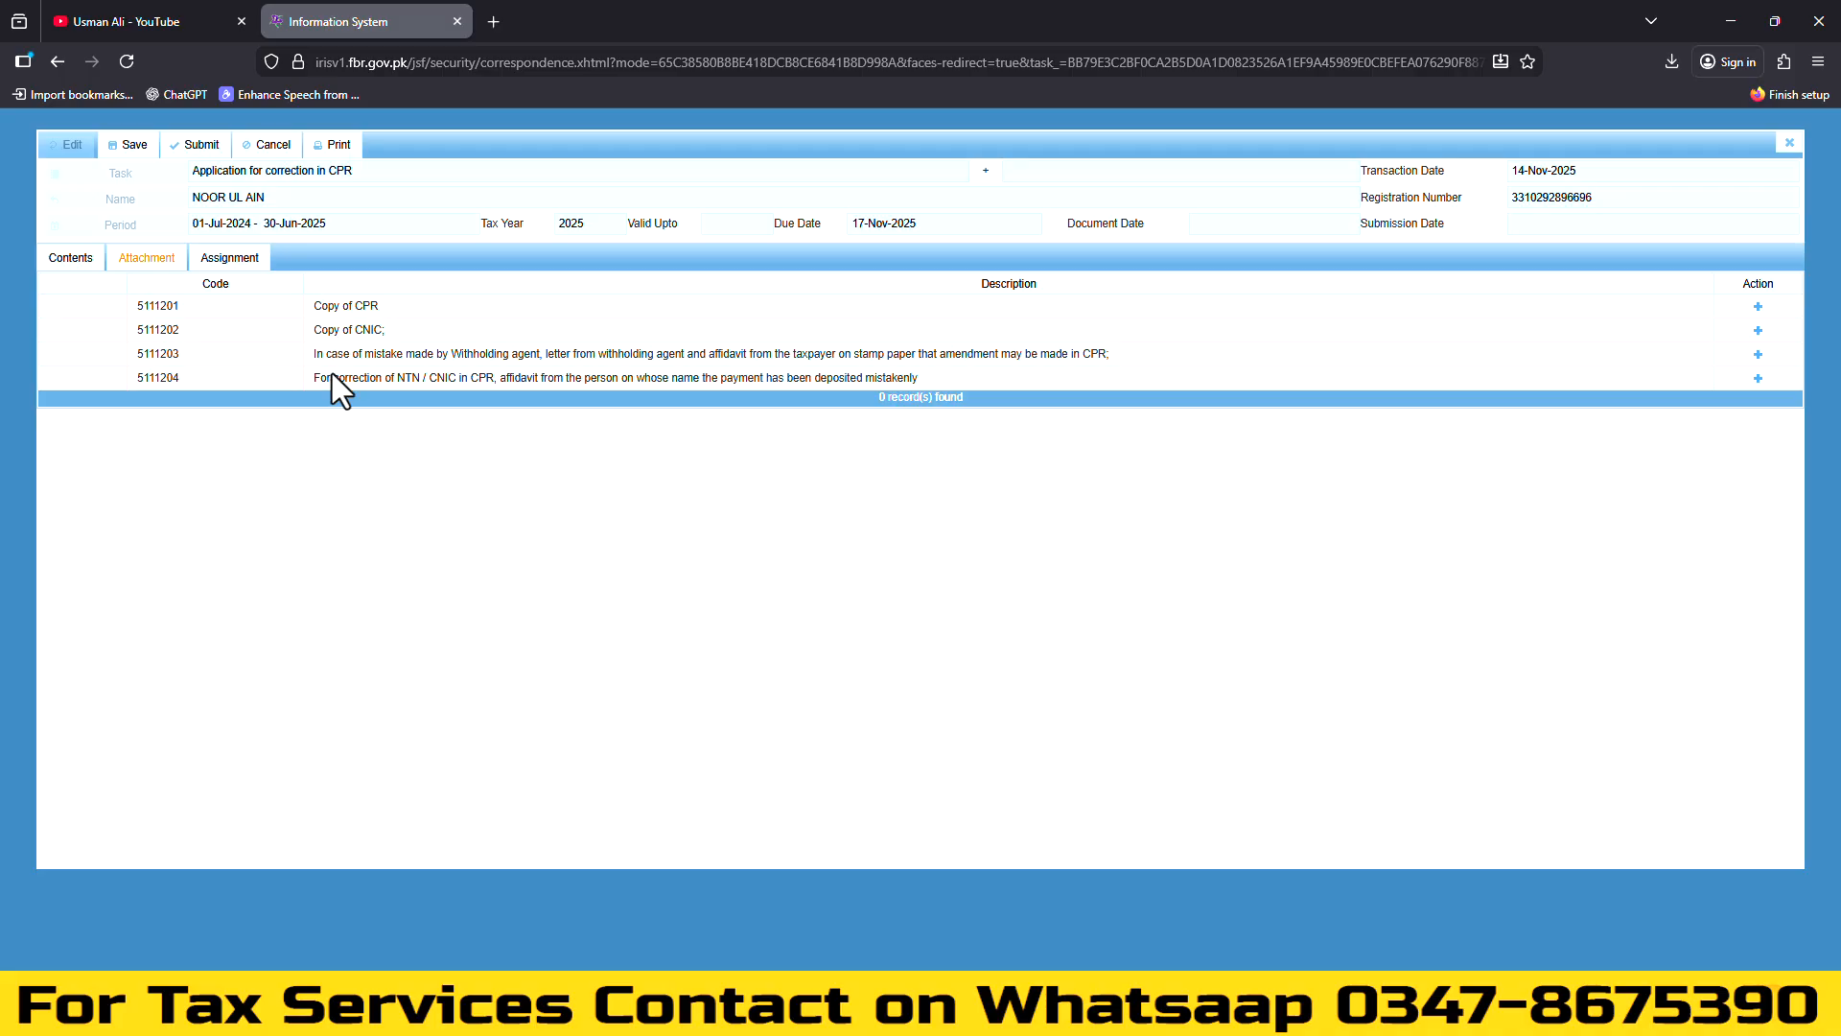
mouse_move(314, 305)
left_mouse_down()
mouse_move(375, 305)
mouse_move(319, 305)
left_mouse_up()
left_click(365, 305)
left_click(335, 305)
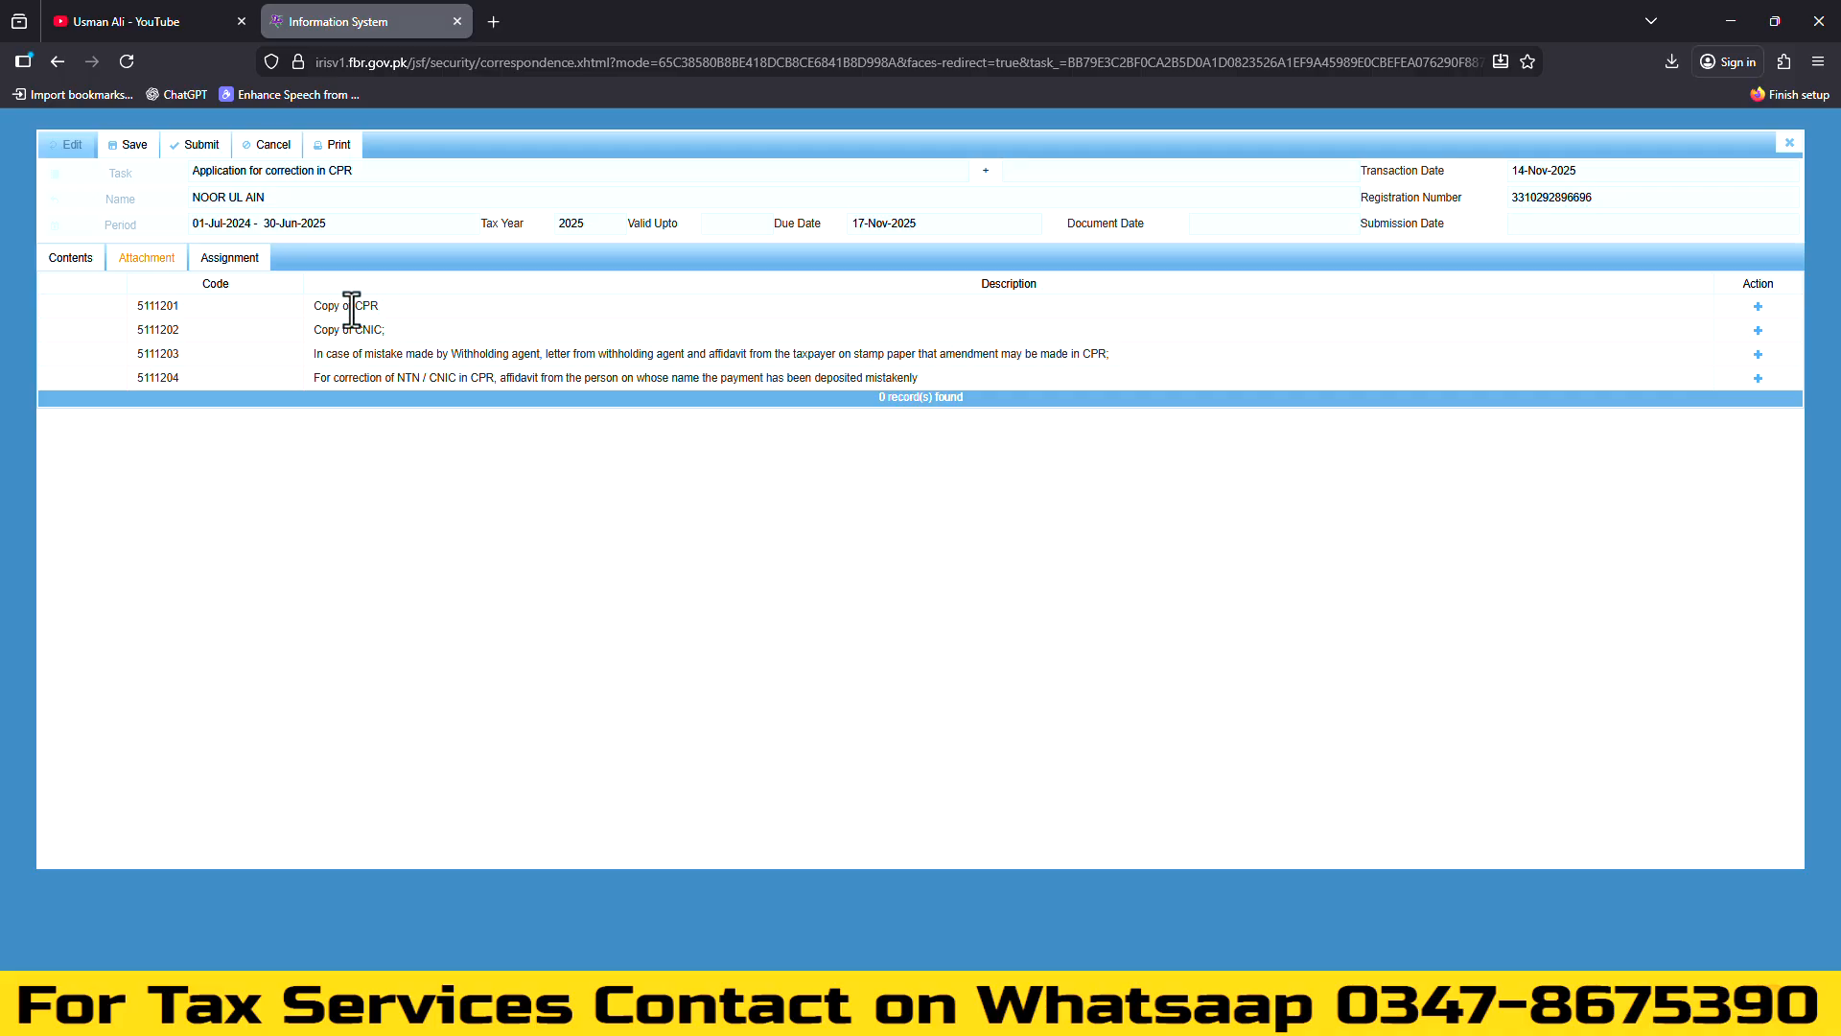
left_click(1758, 308)
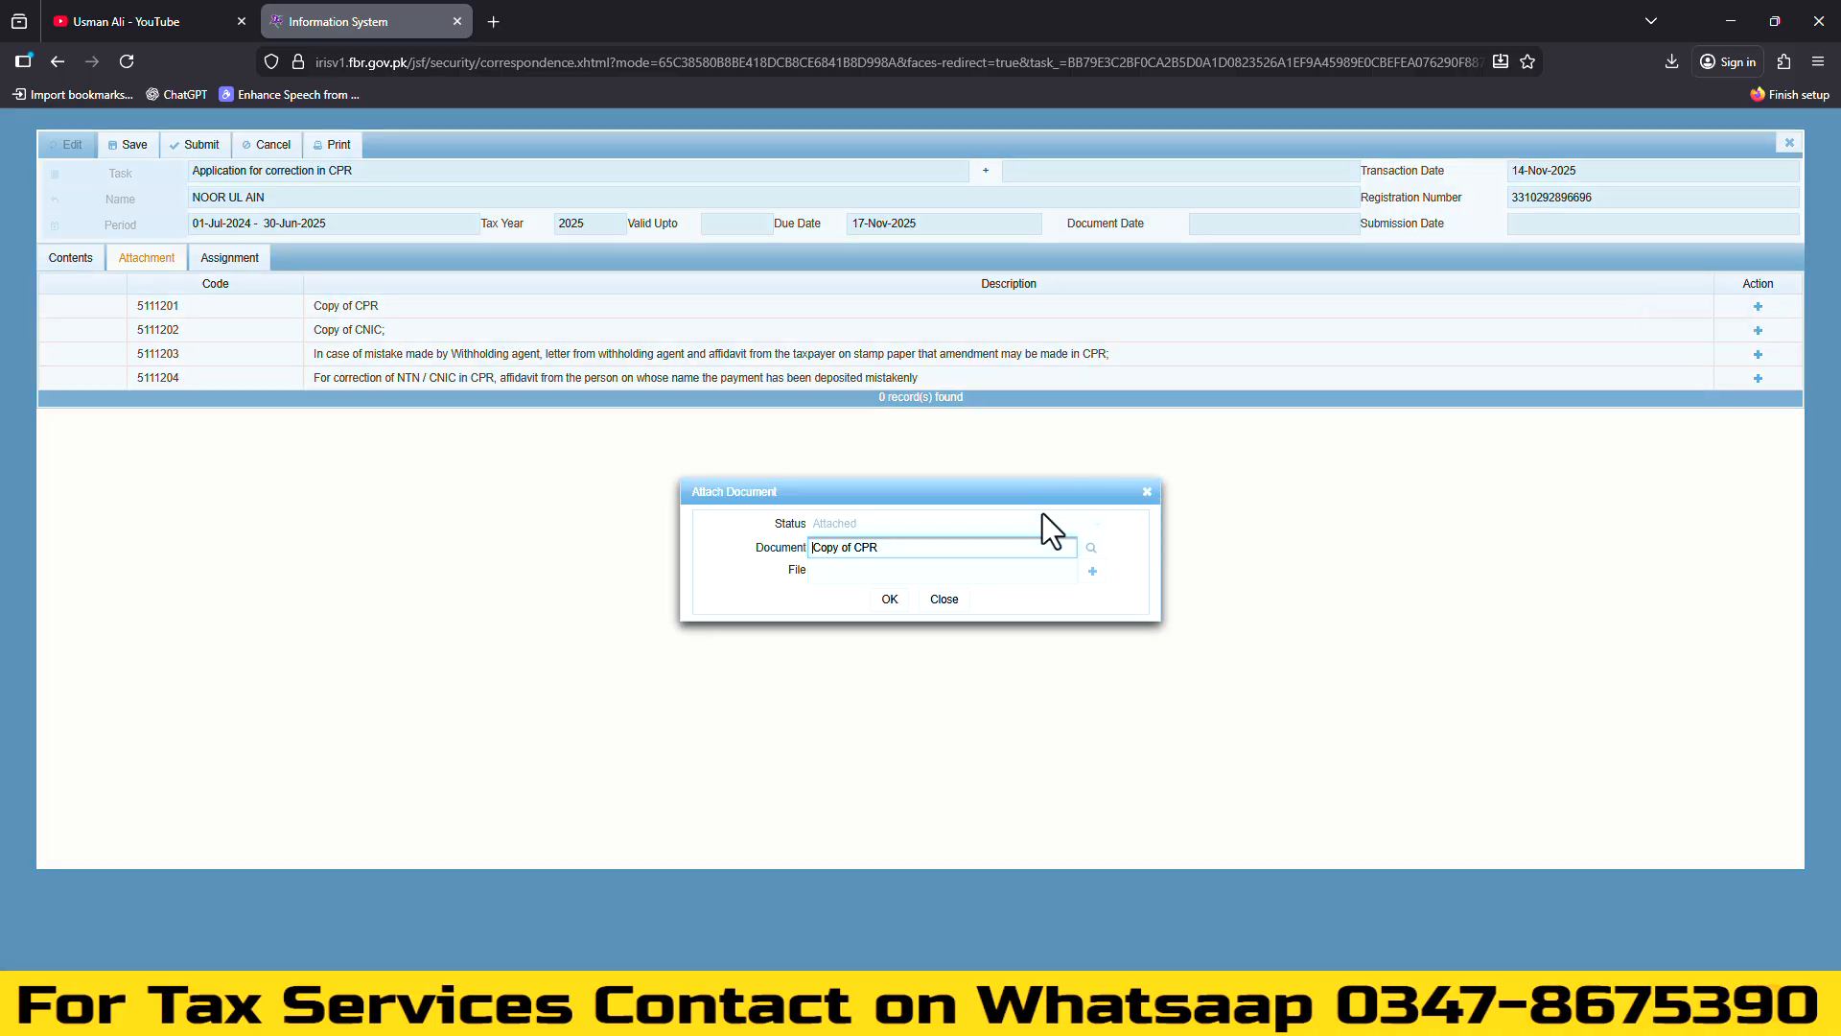
left_click(1092, 572)
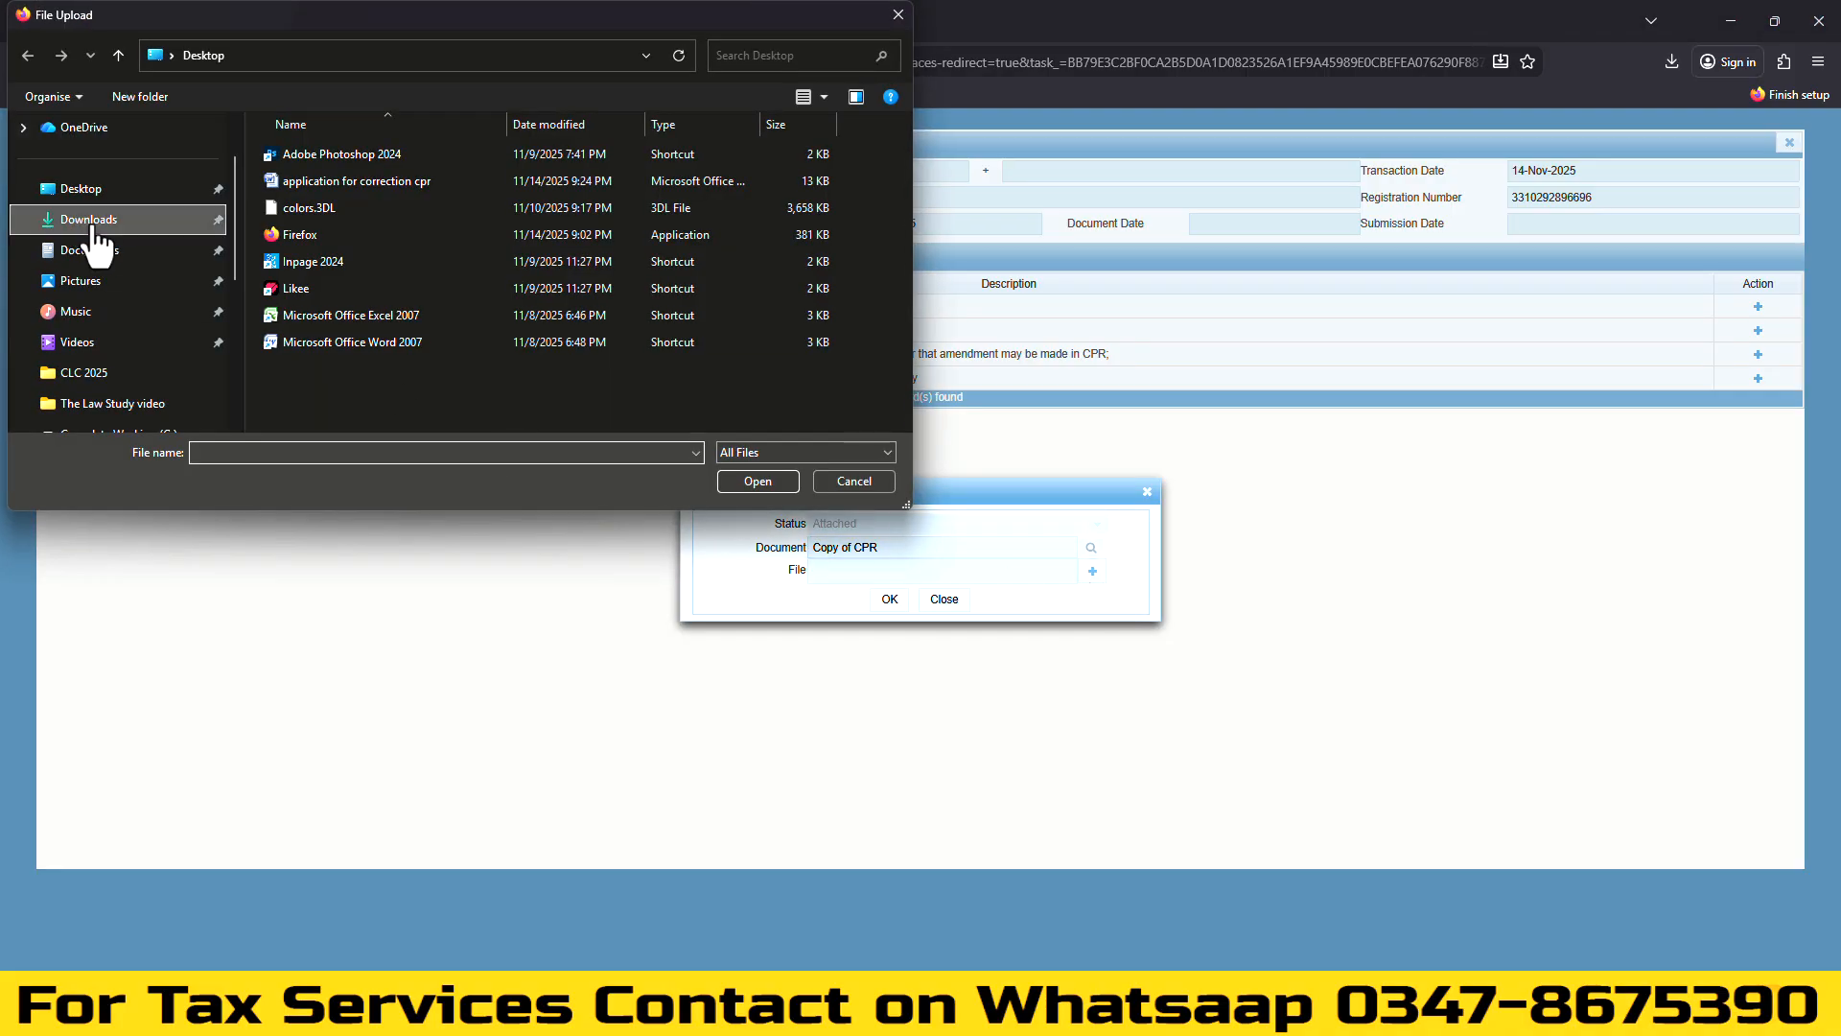
left_click(91, 223)
scroll(498, 355, "down", 5)
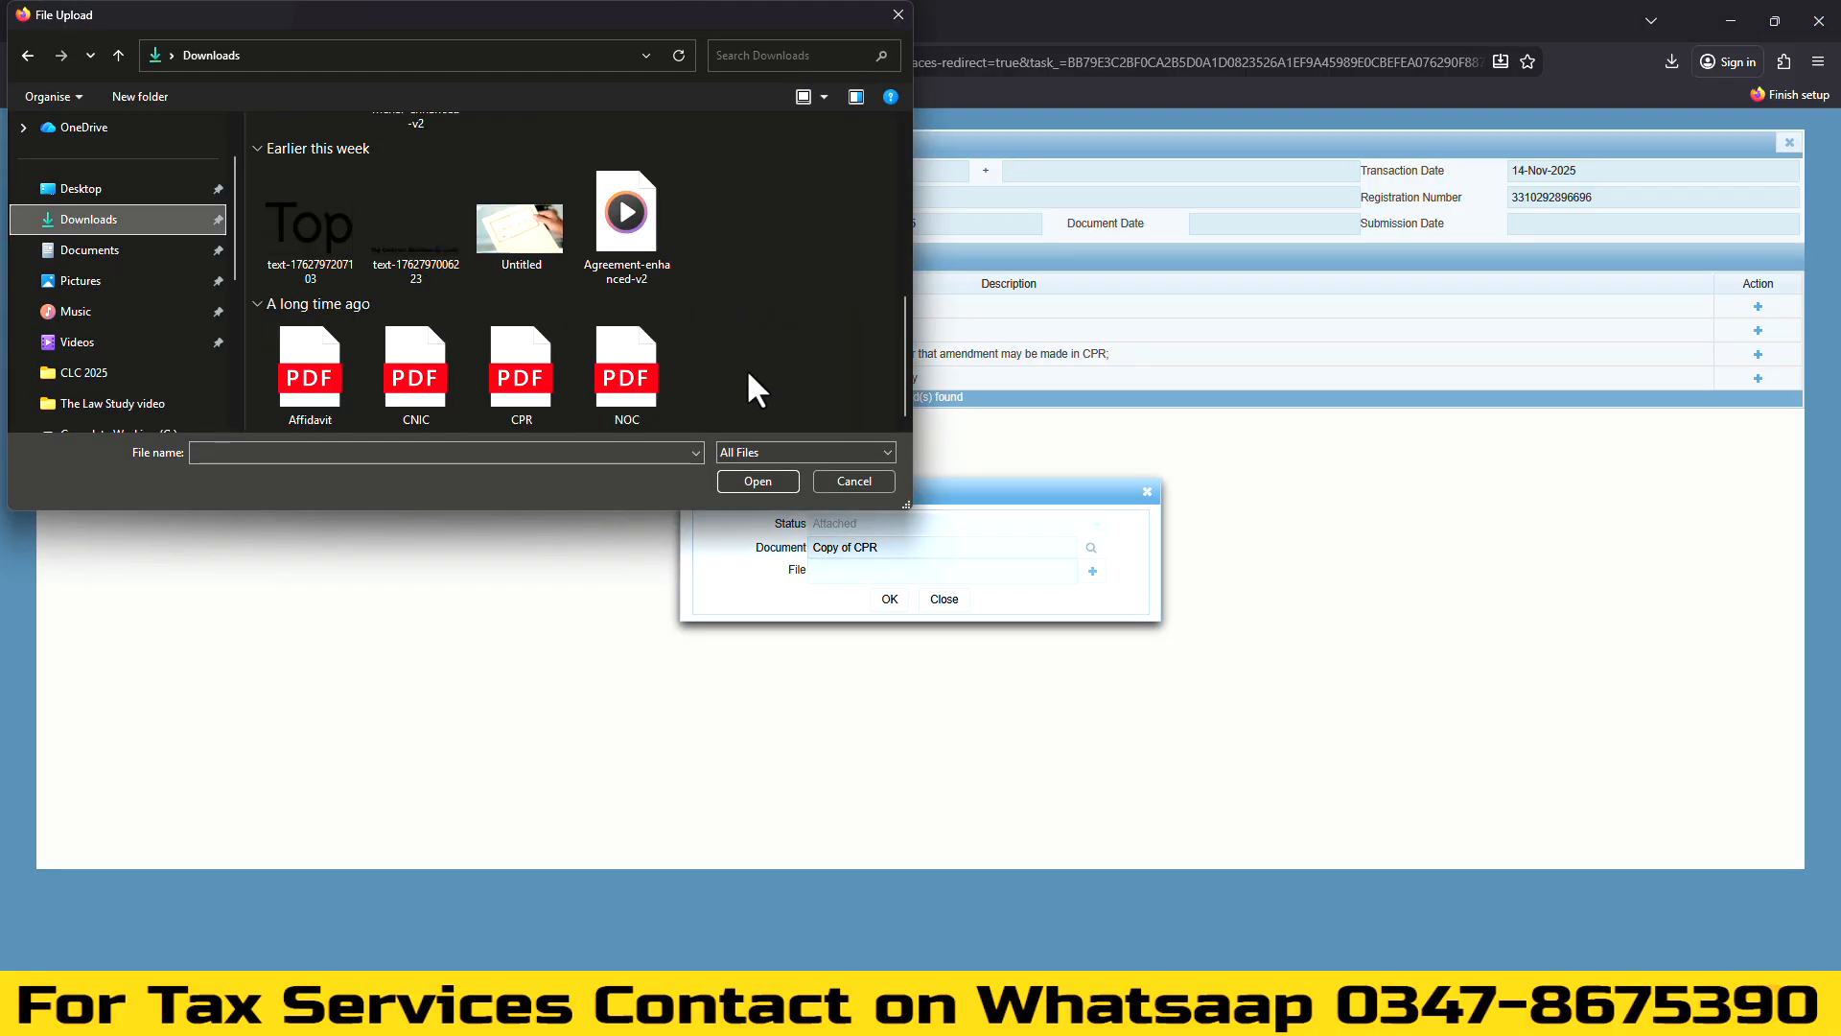
left_click(562, 407)
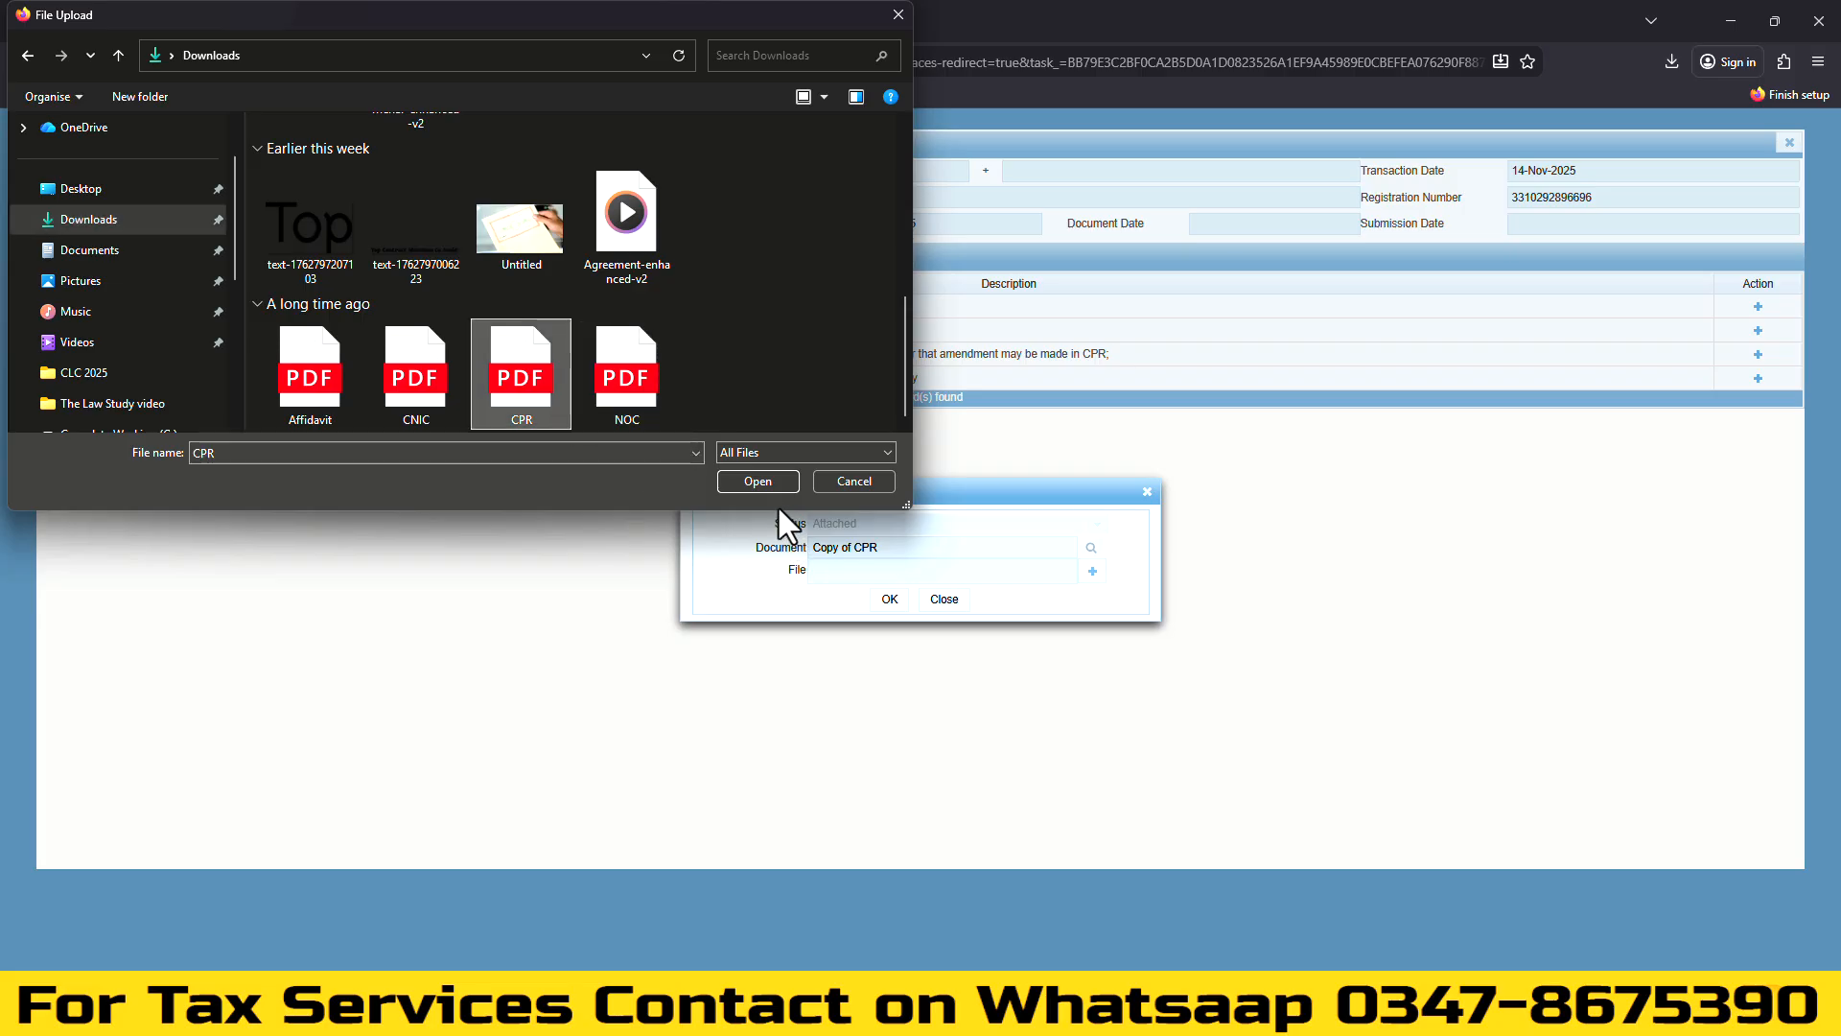
left_click(759, 483)
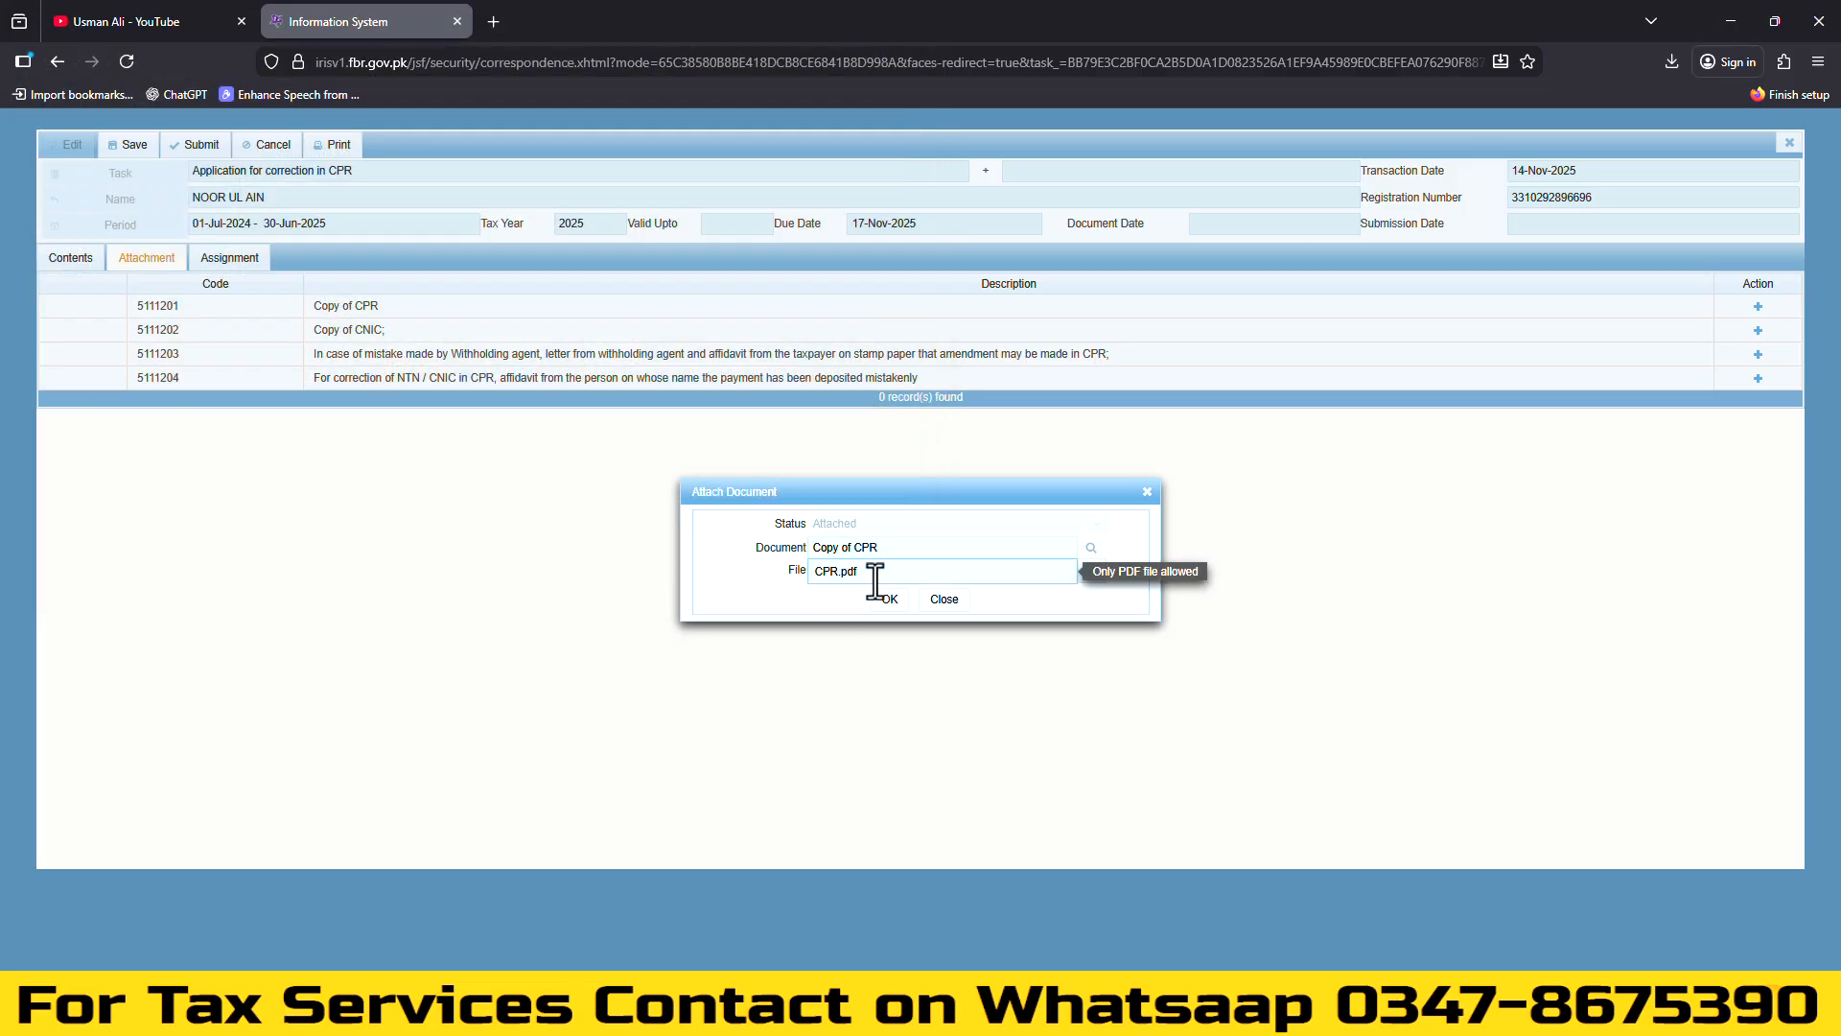
left_click(888, 604)
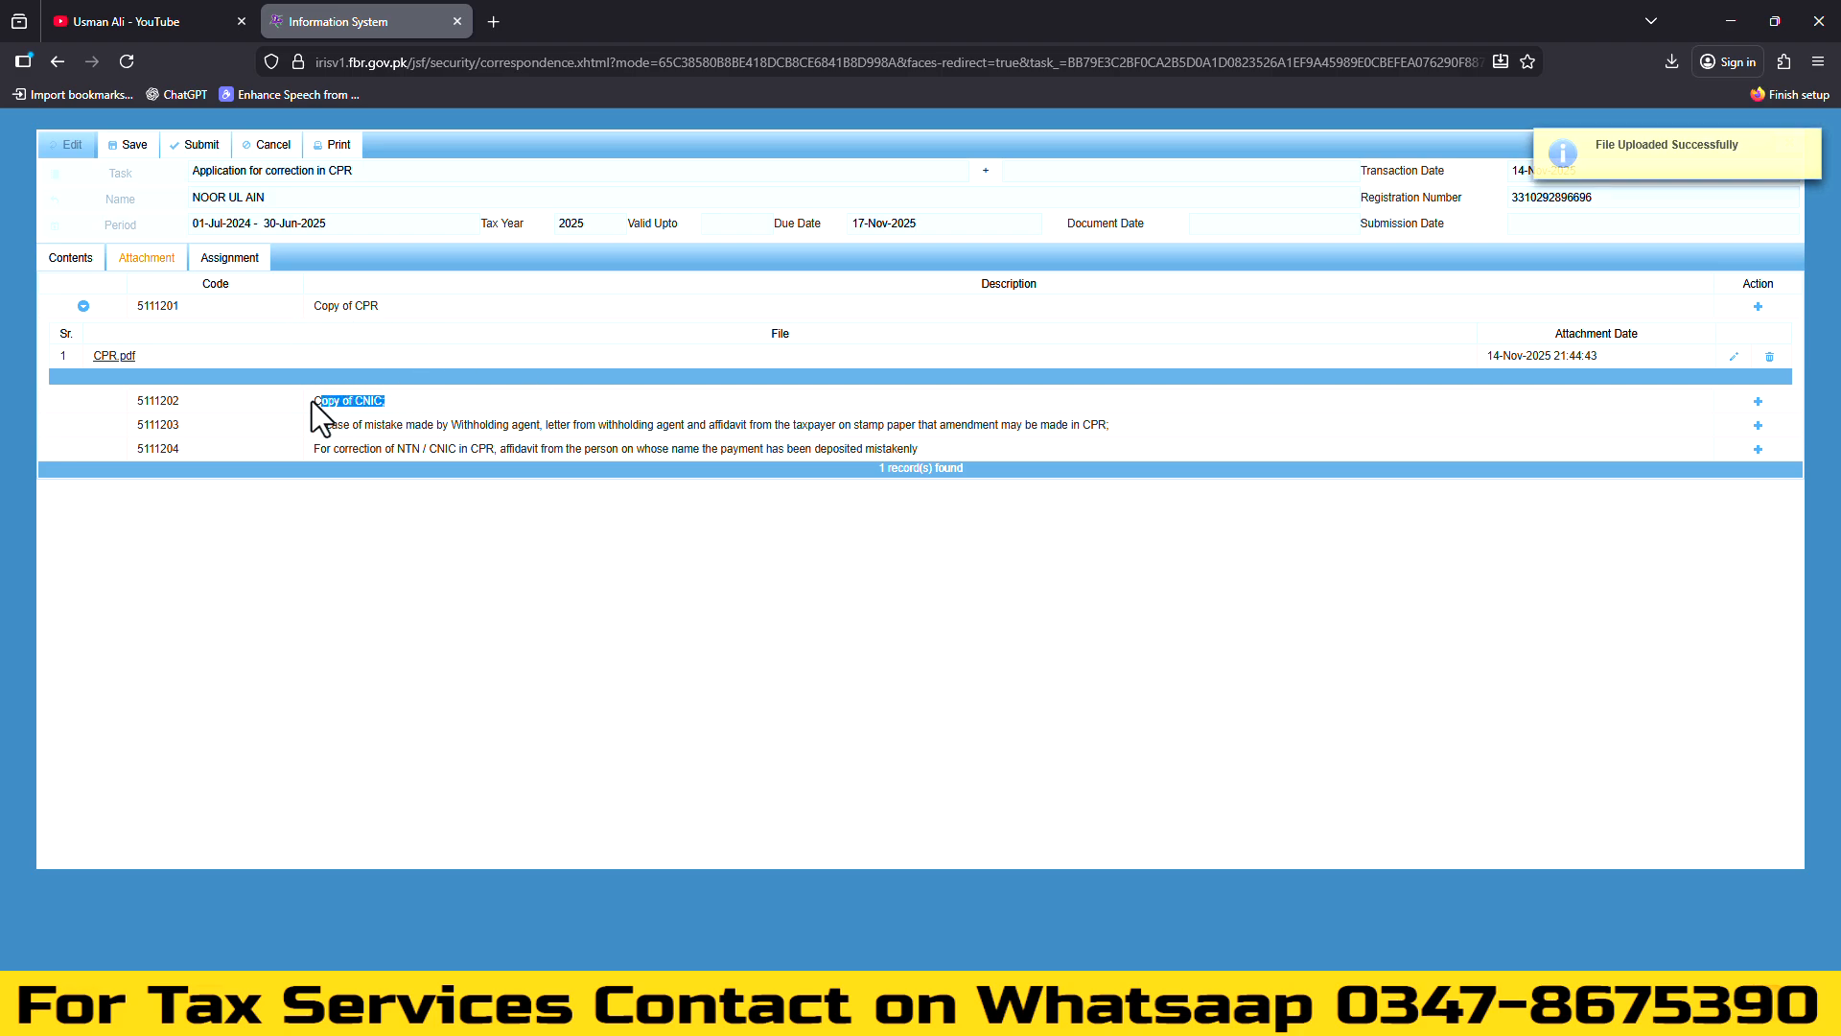
Attach CNIC.pdf from the Downloads folder as the Copy of CNIC document
left_click(341, 403)
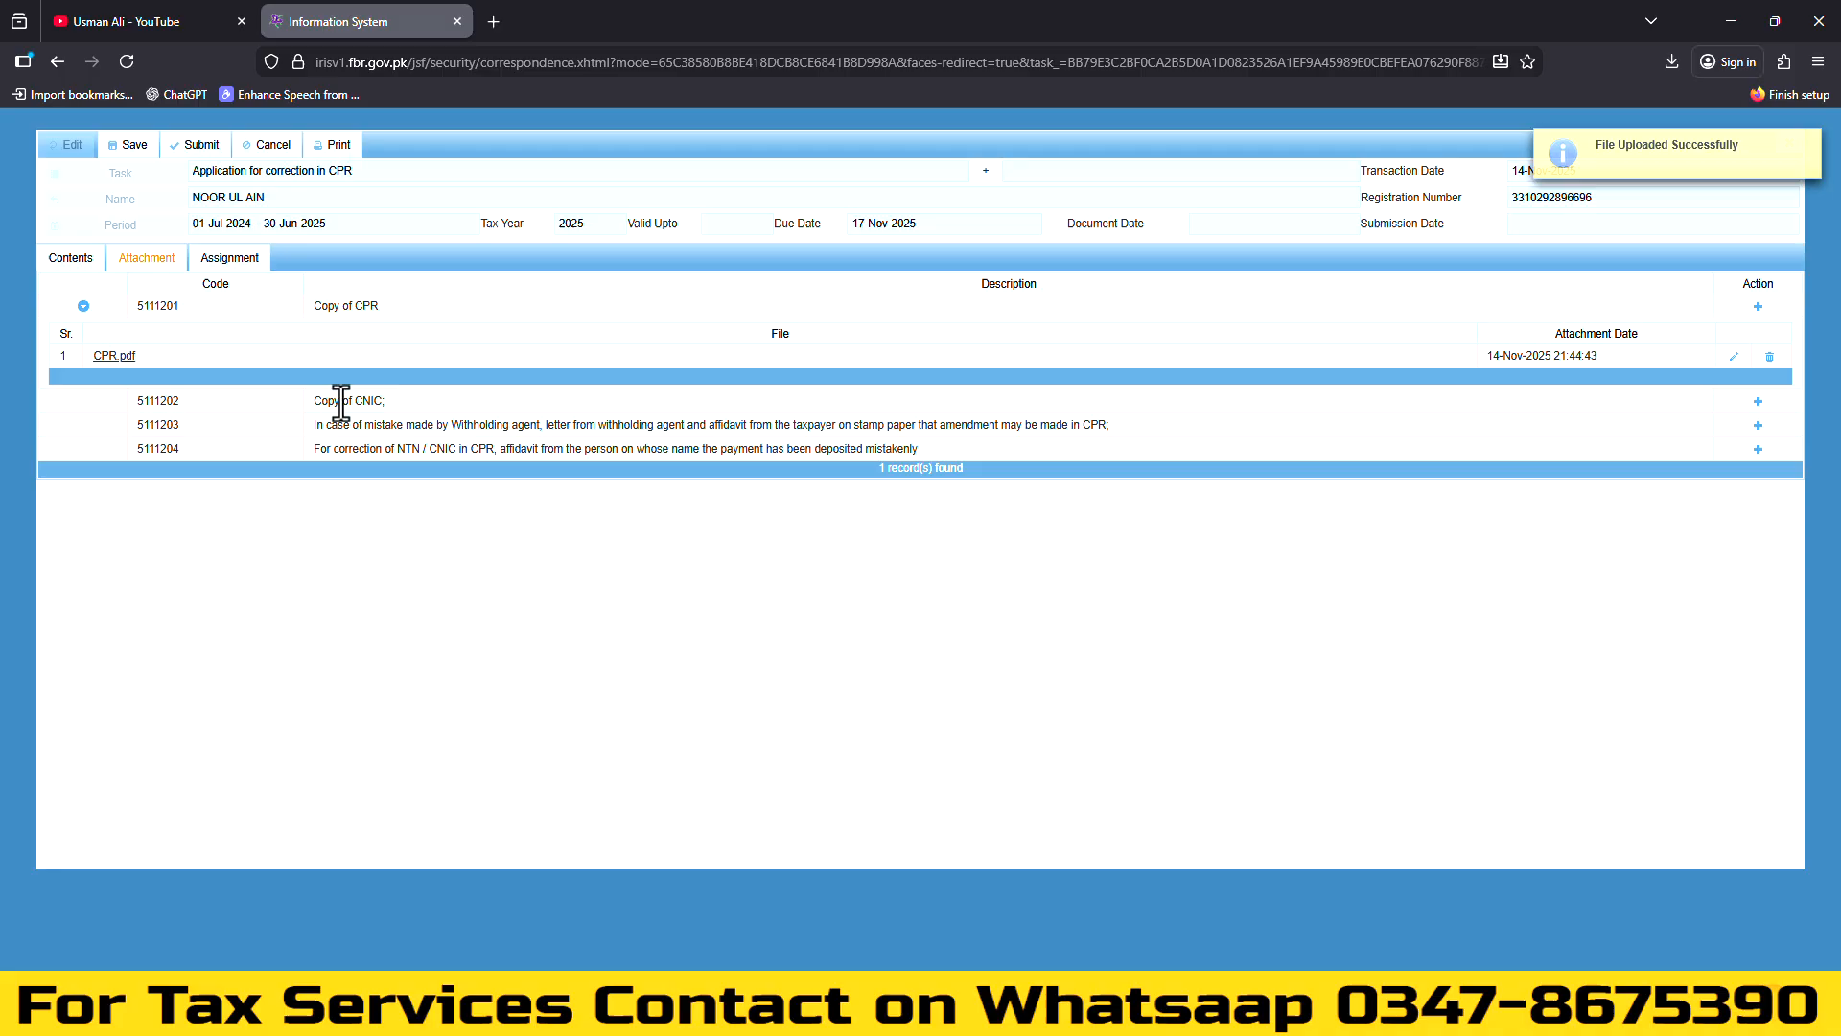
left_click(1757, 401)
left_click(1092, 572)
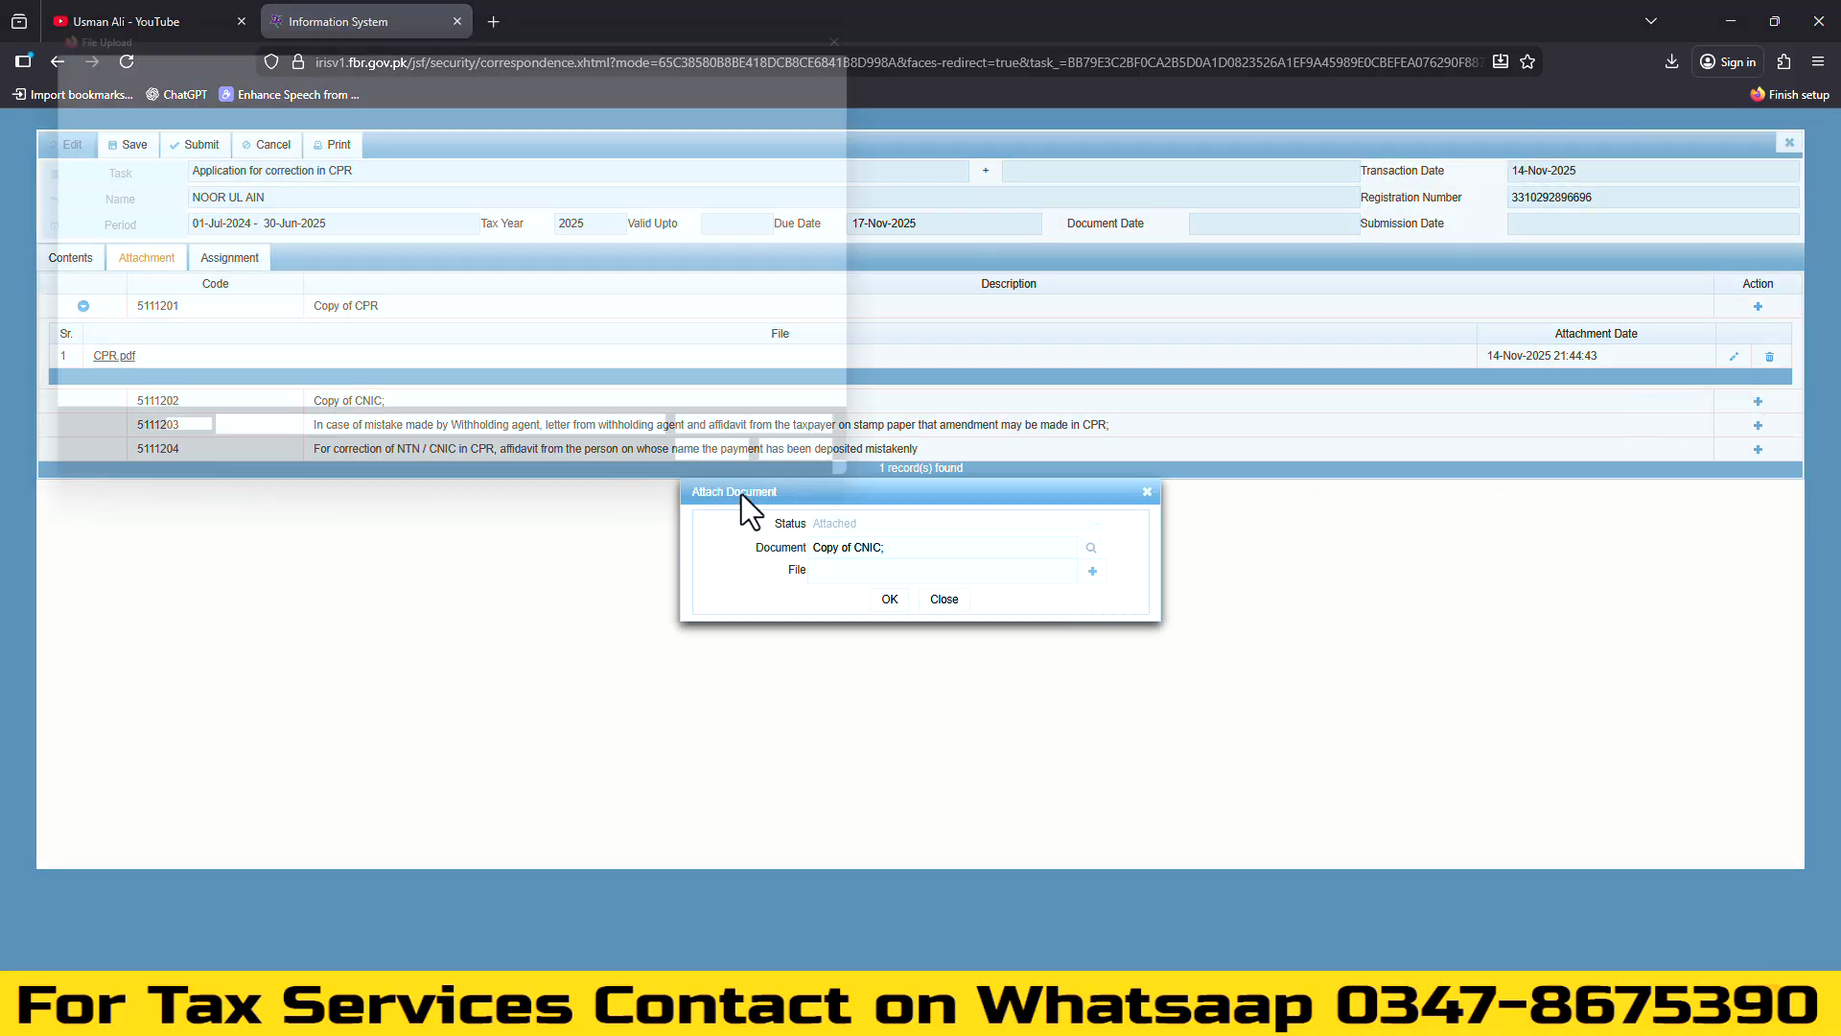
scroll(422, 330, "down", 5)
left_click(412, 385)
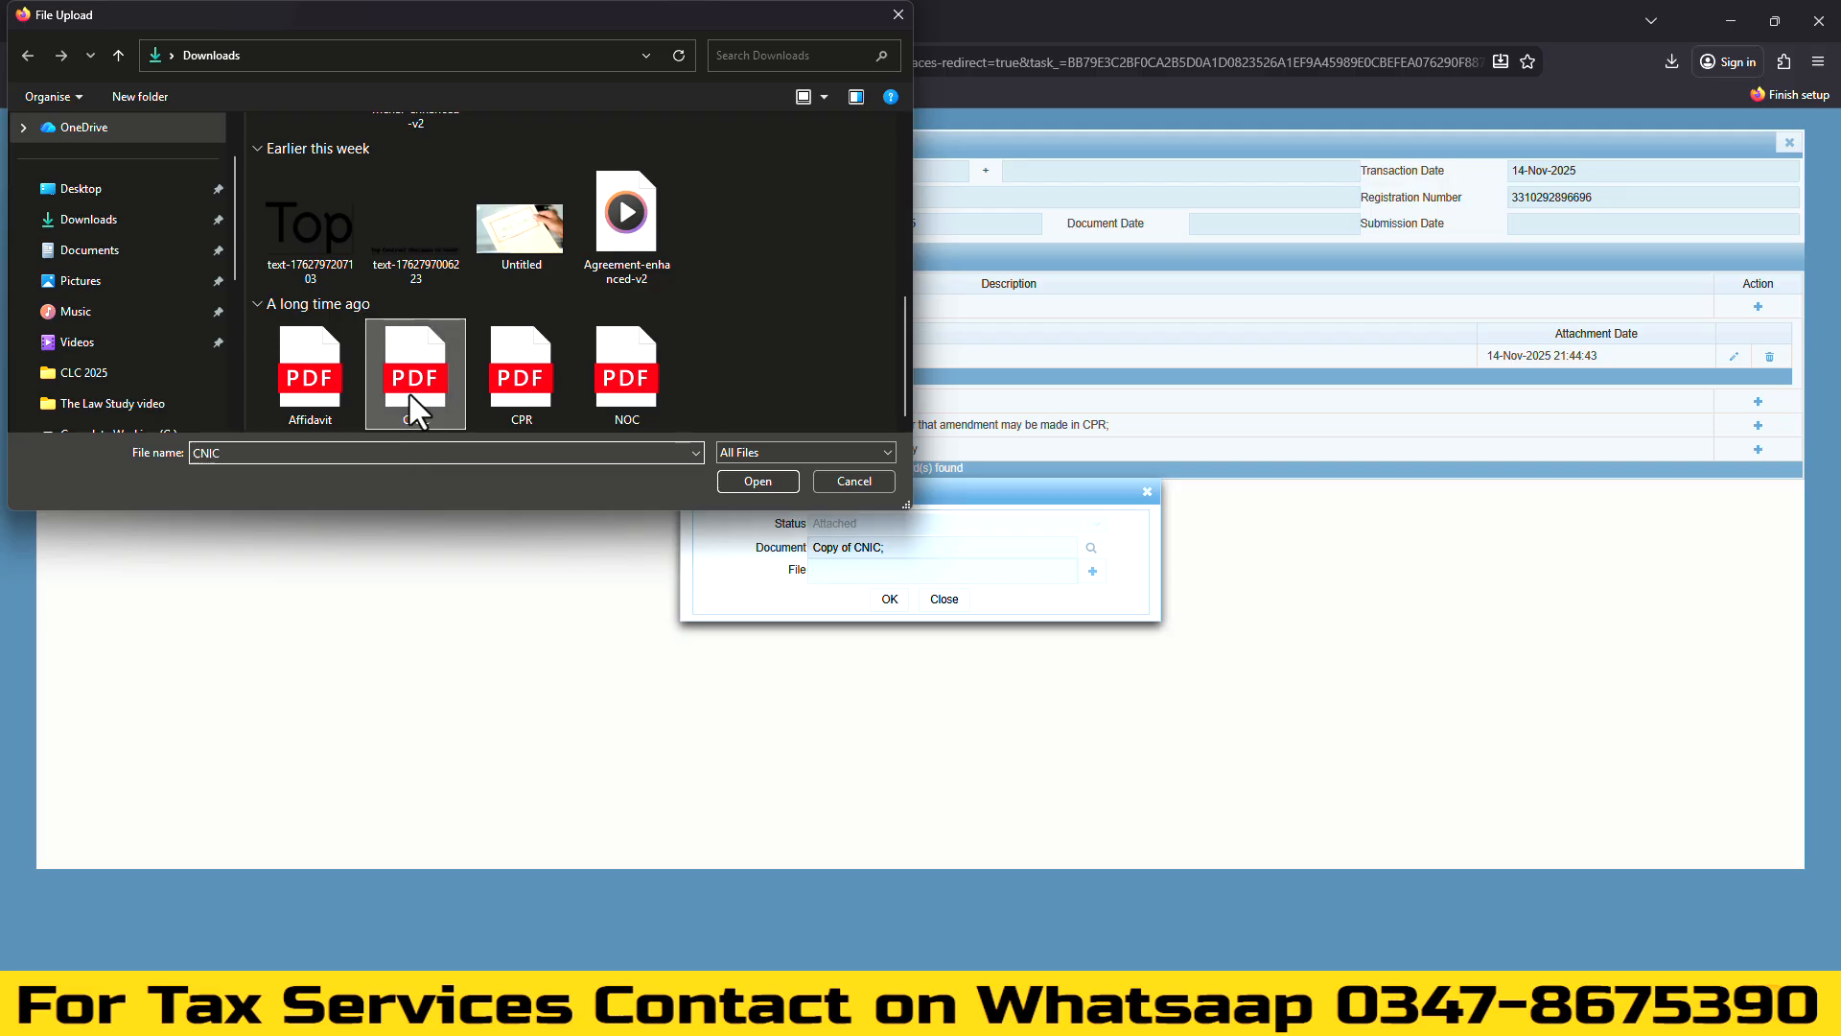
left_click(758, 481)
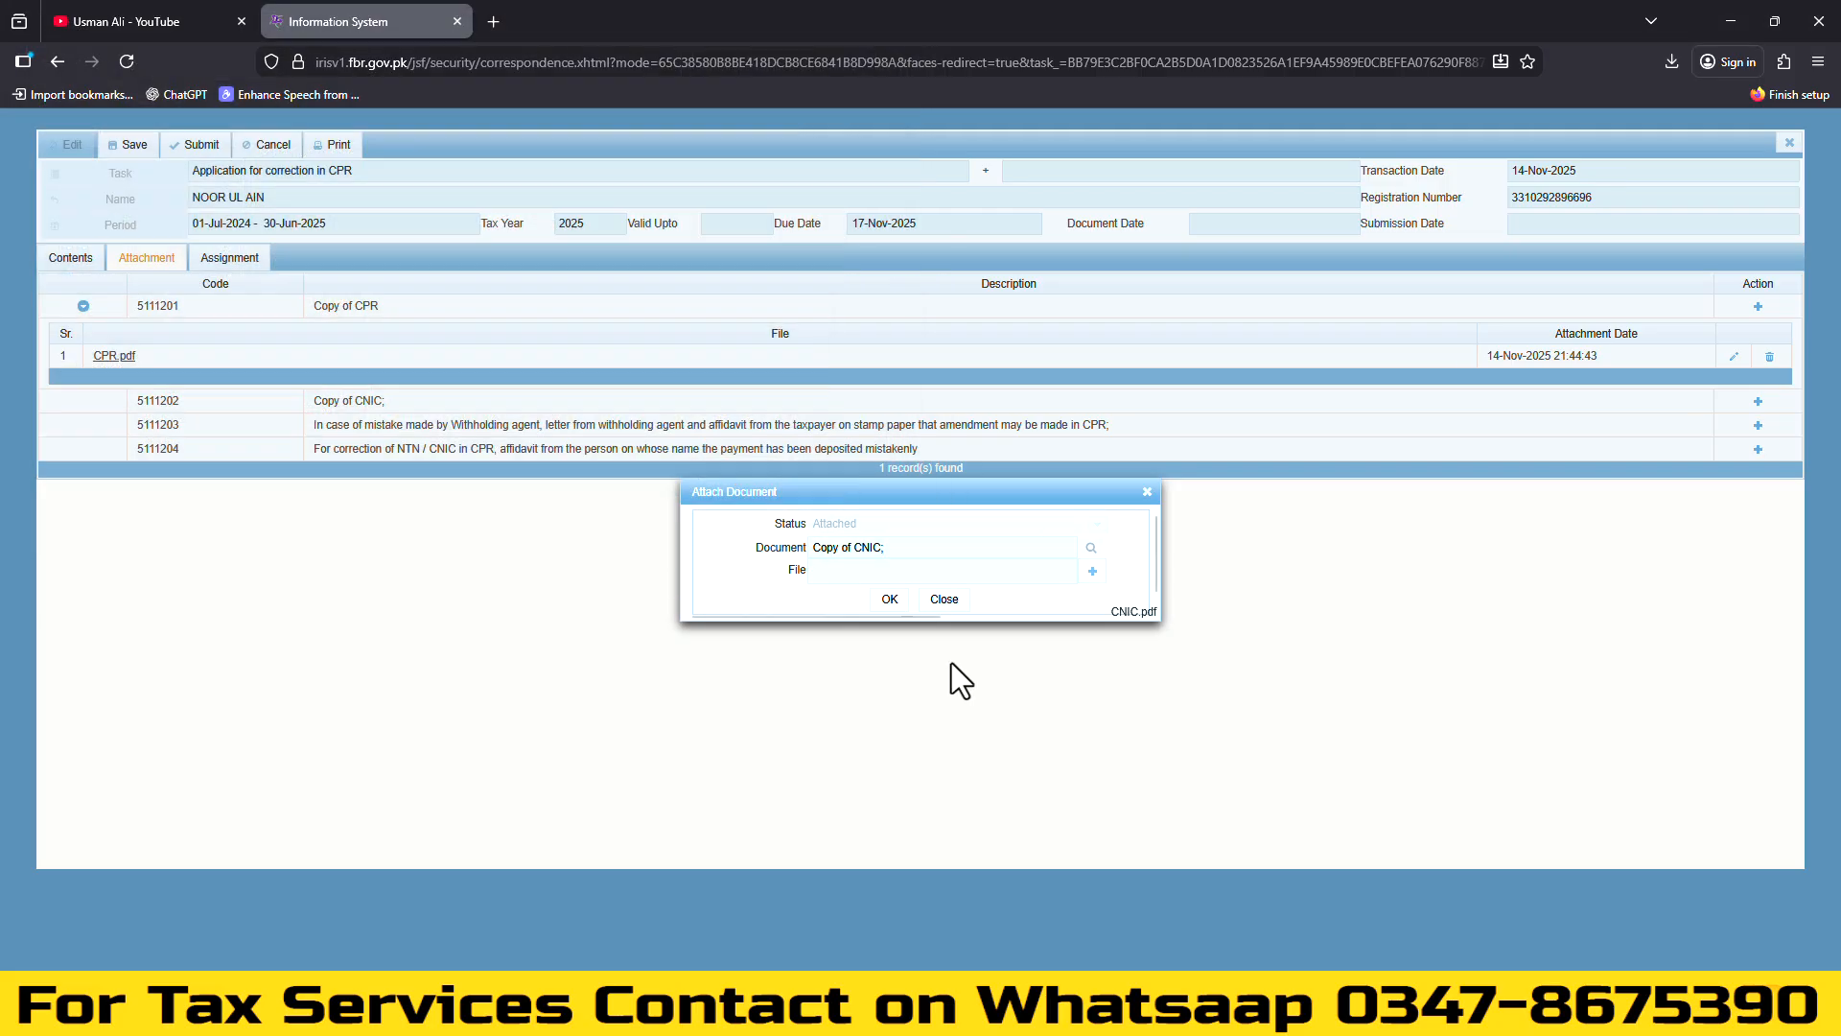
left_click(889, 600)
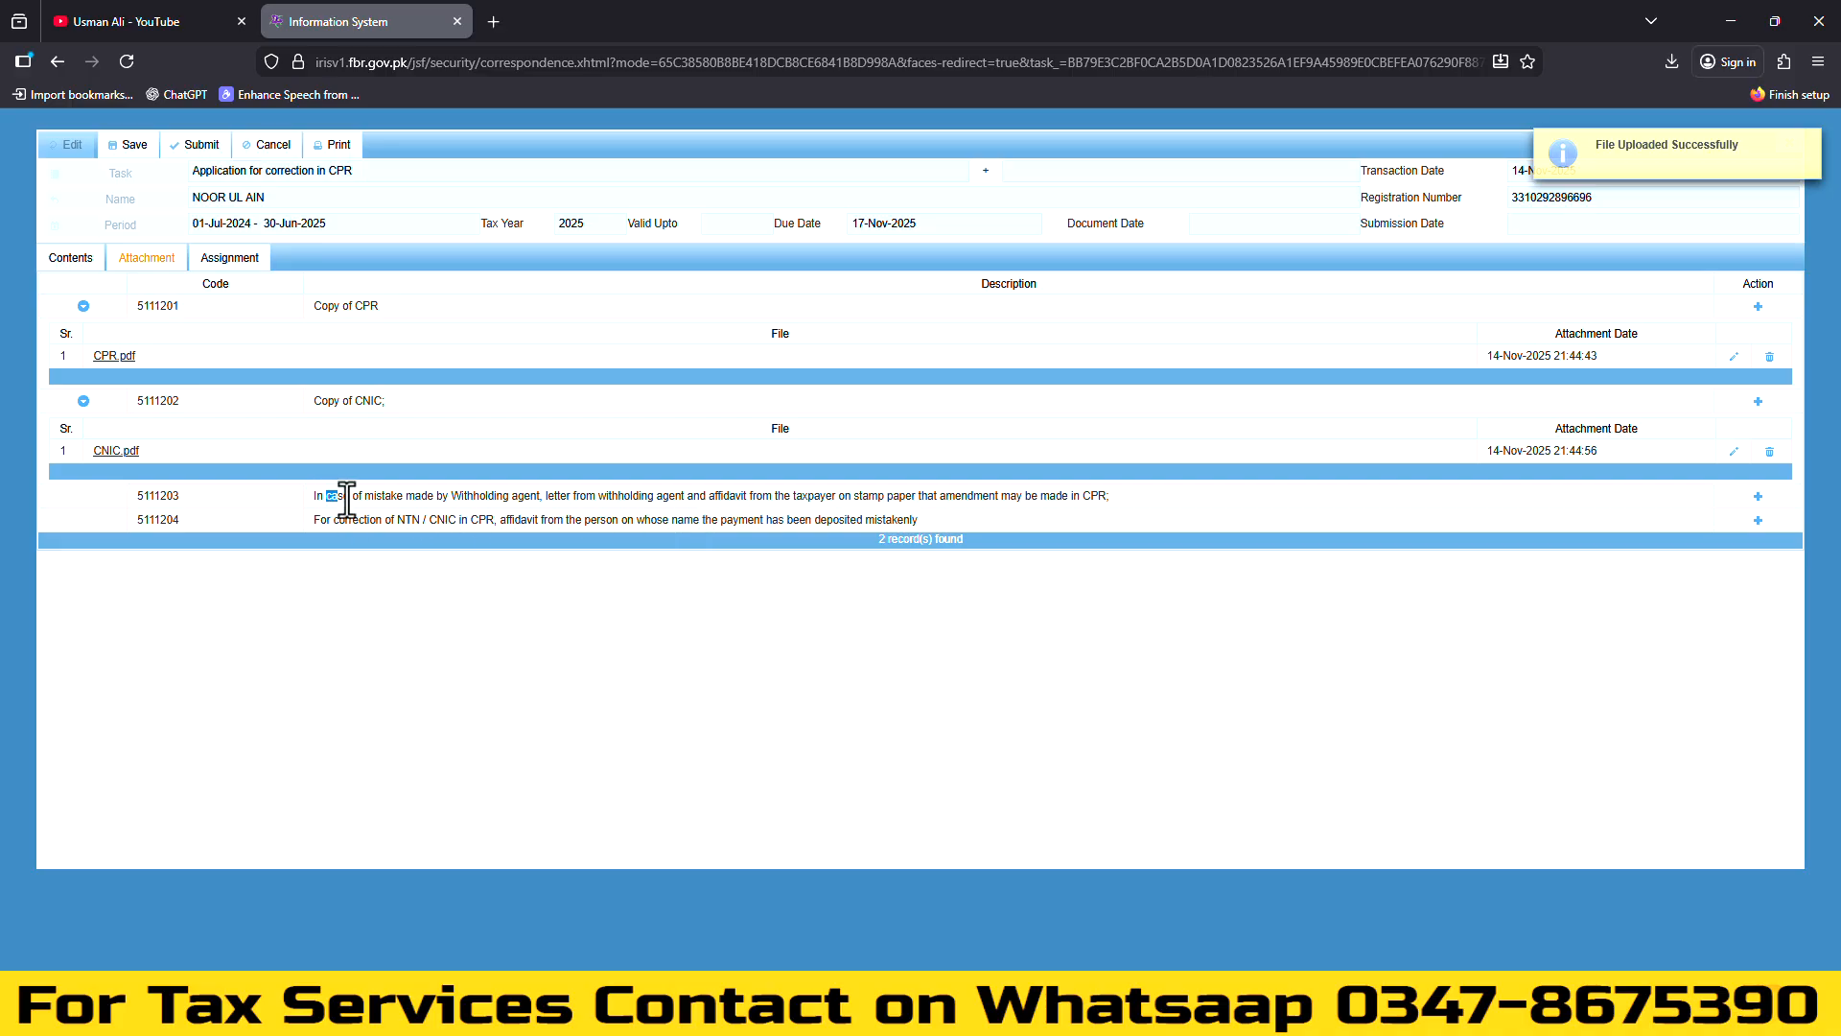
Attach NOC.pdf to the requirement for the withholding agent's letter and taxpayer affidavit in case of a withholding agent's mistake
left_click_drag(318, 497, 566, 498)
left_click(426, 497)
mouse_move(313, 497)
left_mouse_down()
mouse_move(1126, 494)
mouse_move(312, 500)
left_mouse_up()
left_click(1125, 494)
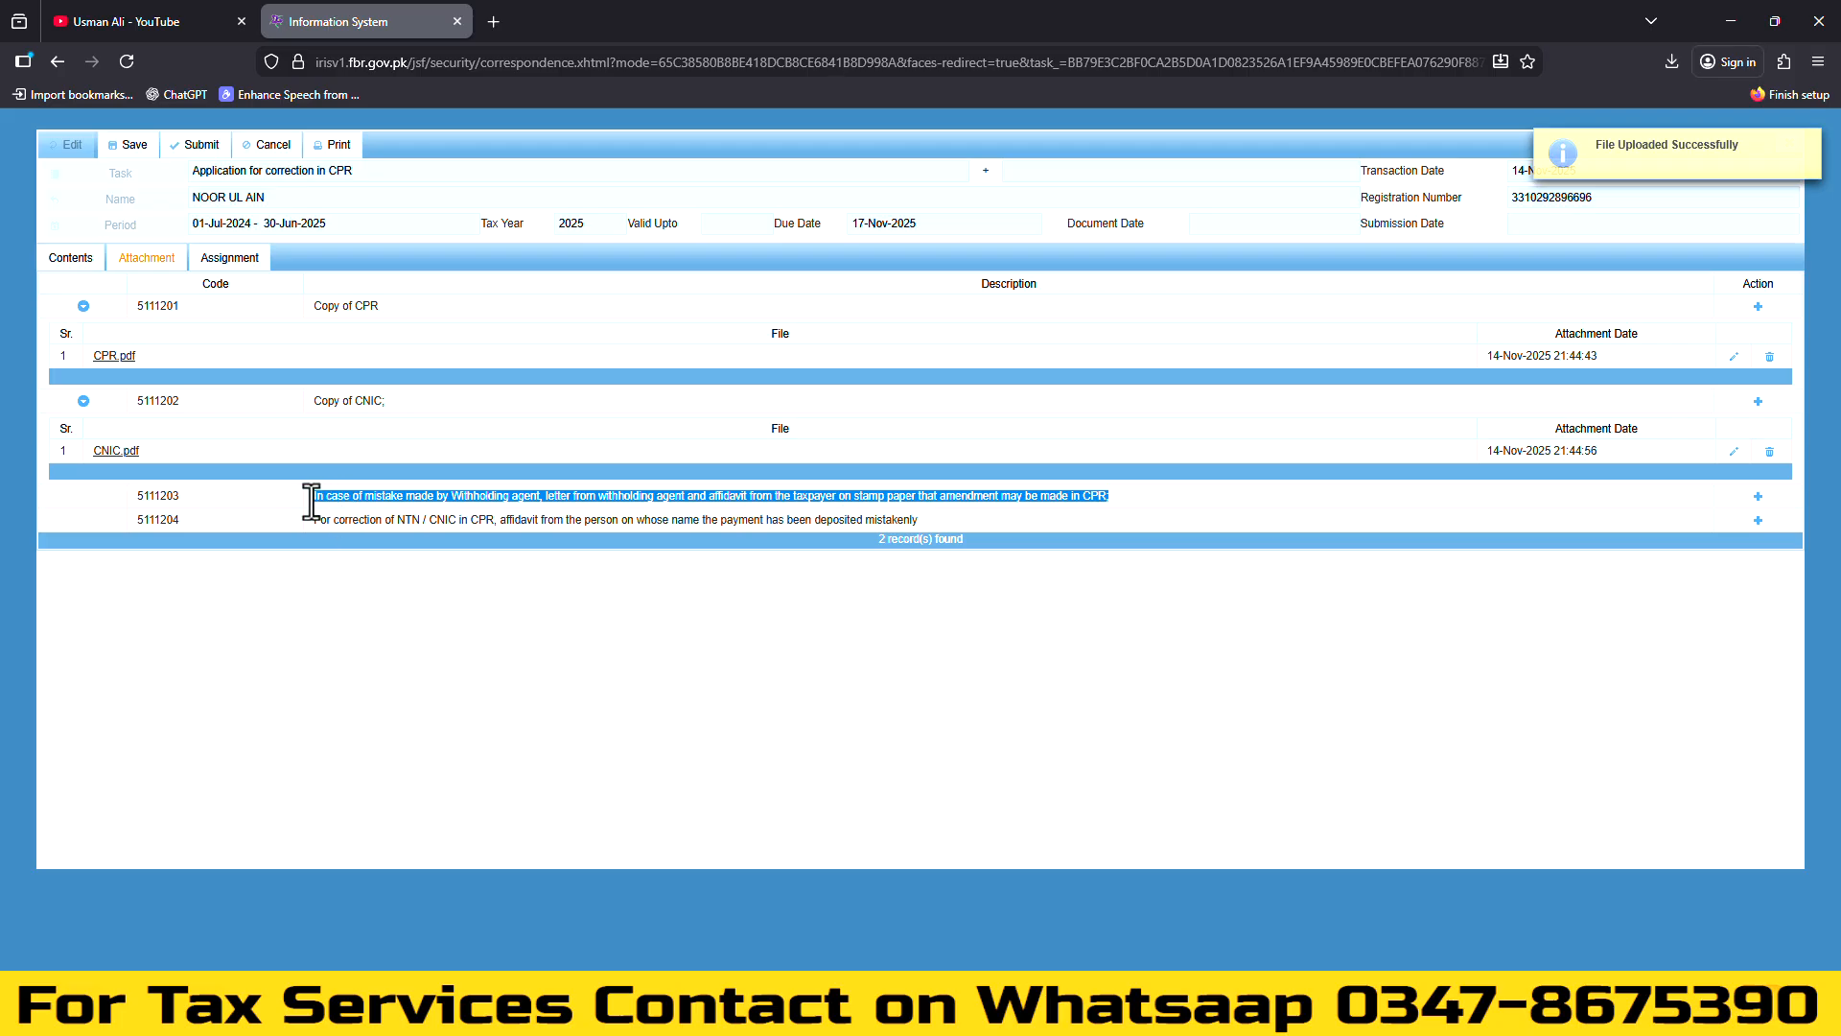
left_click(450, 498)
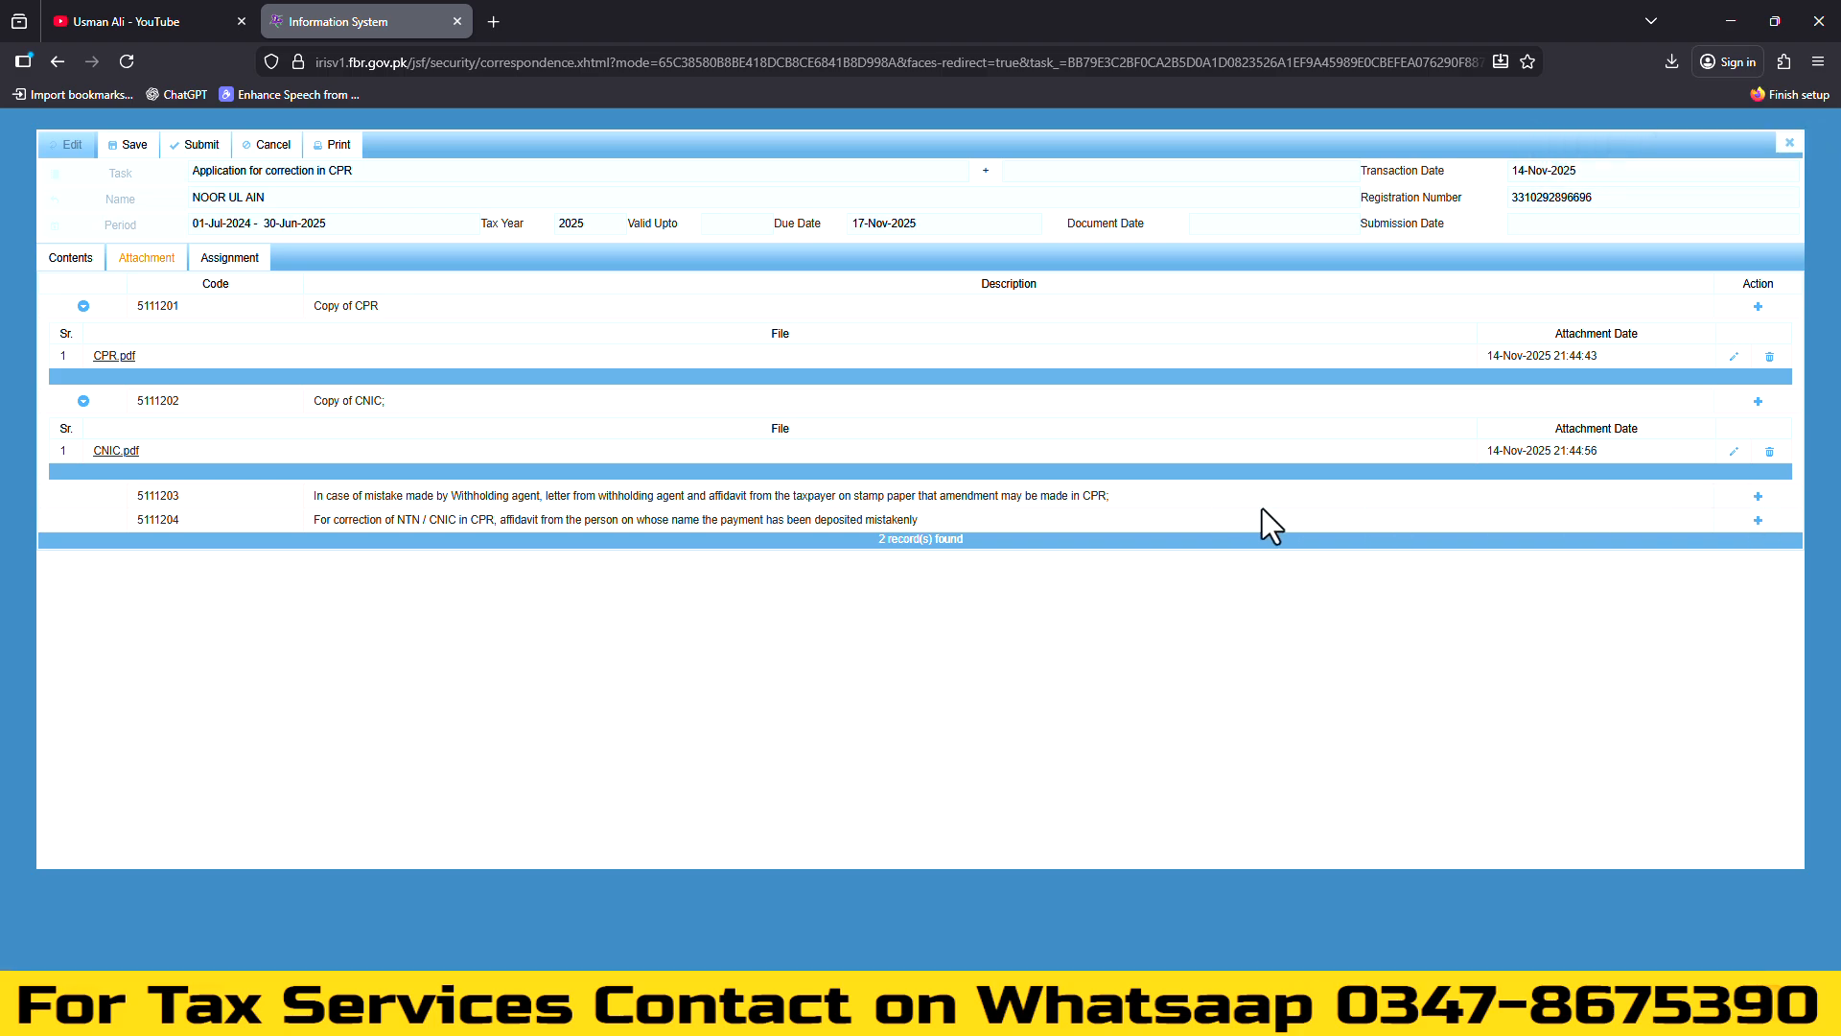
left_click(1757, 496)
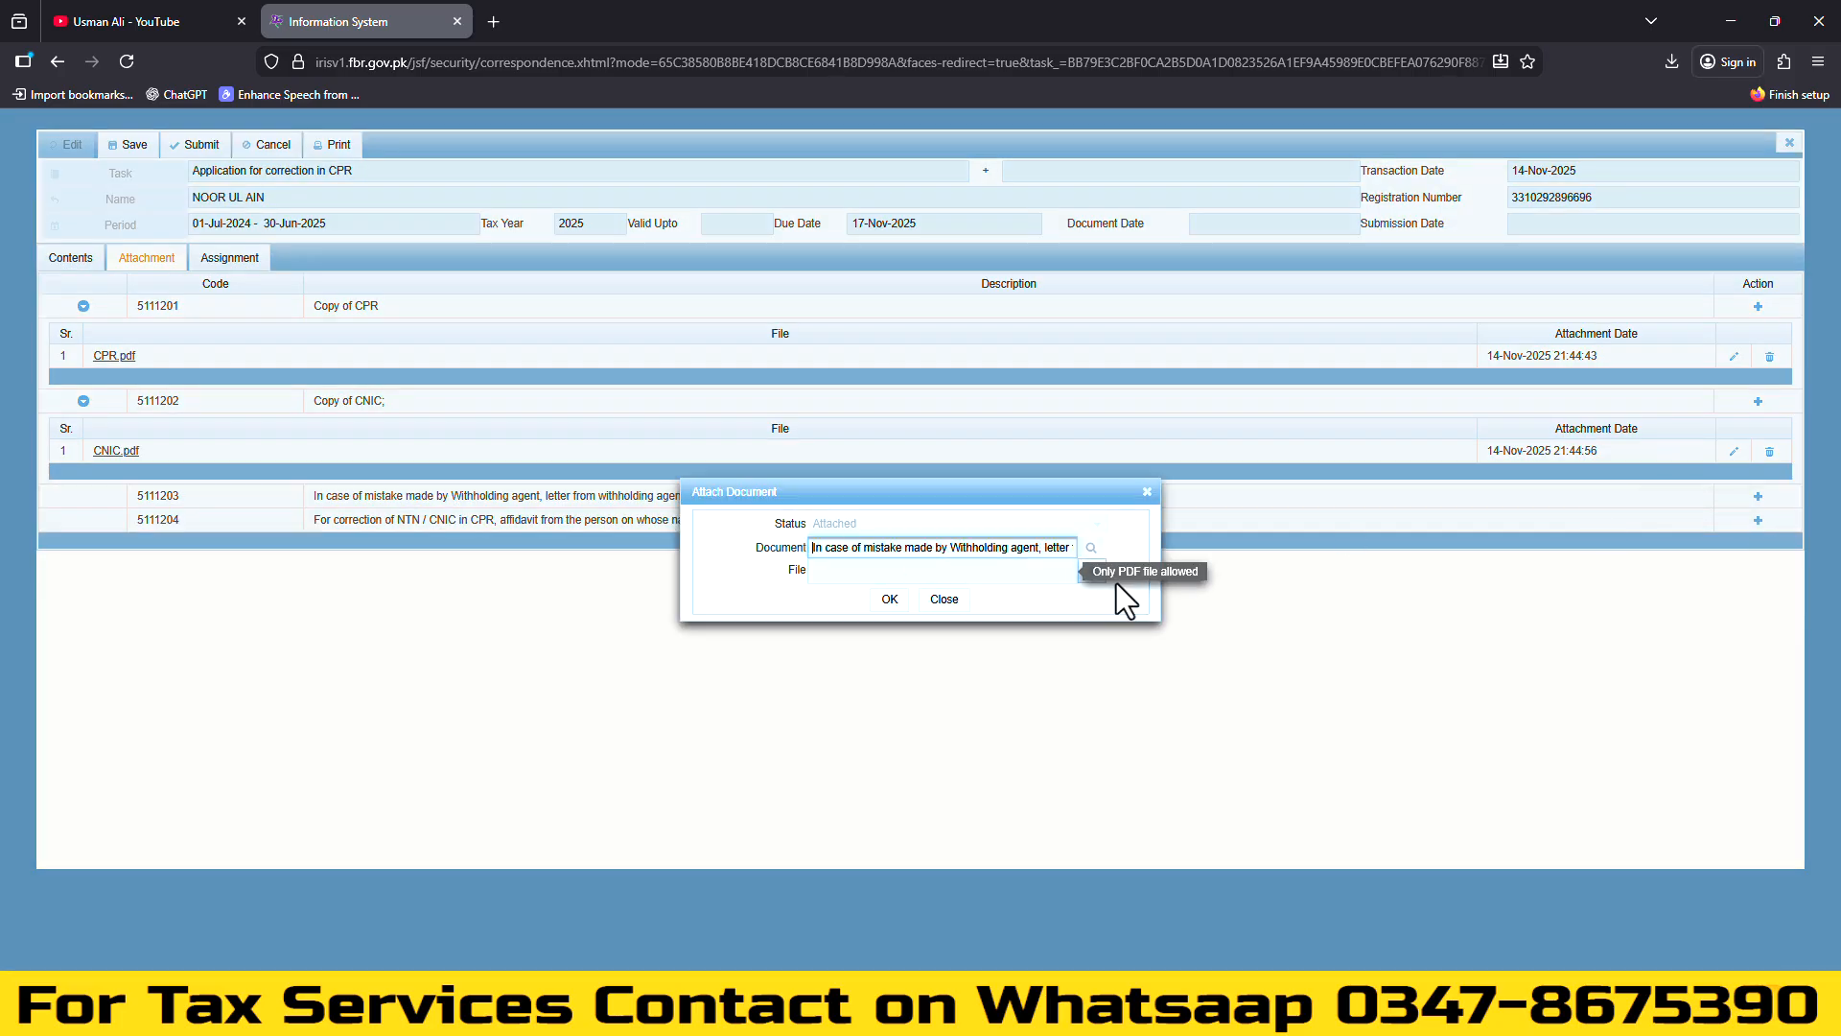
left_click(1093, 573)
scroll(451, 383, "down", 5)
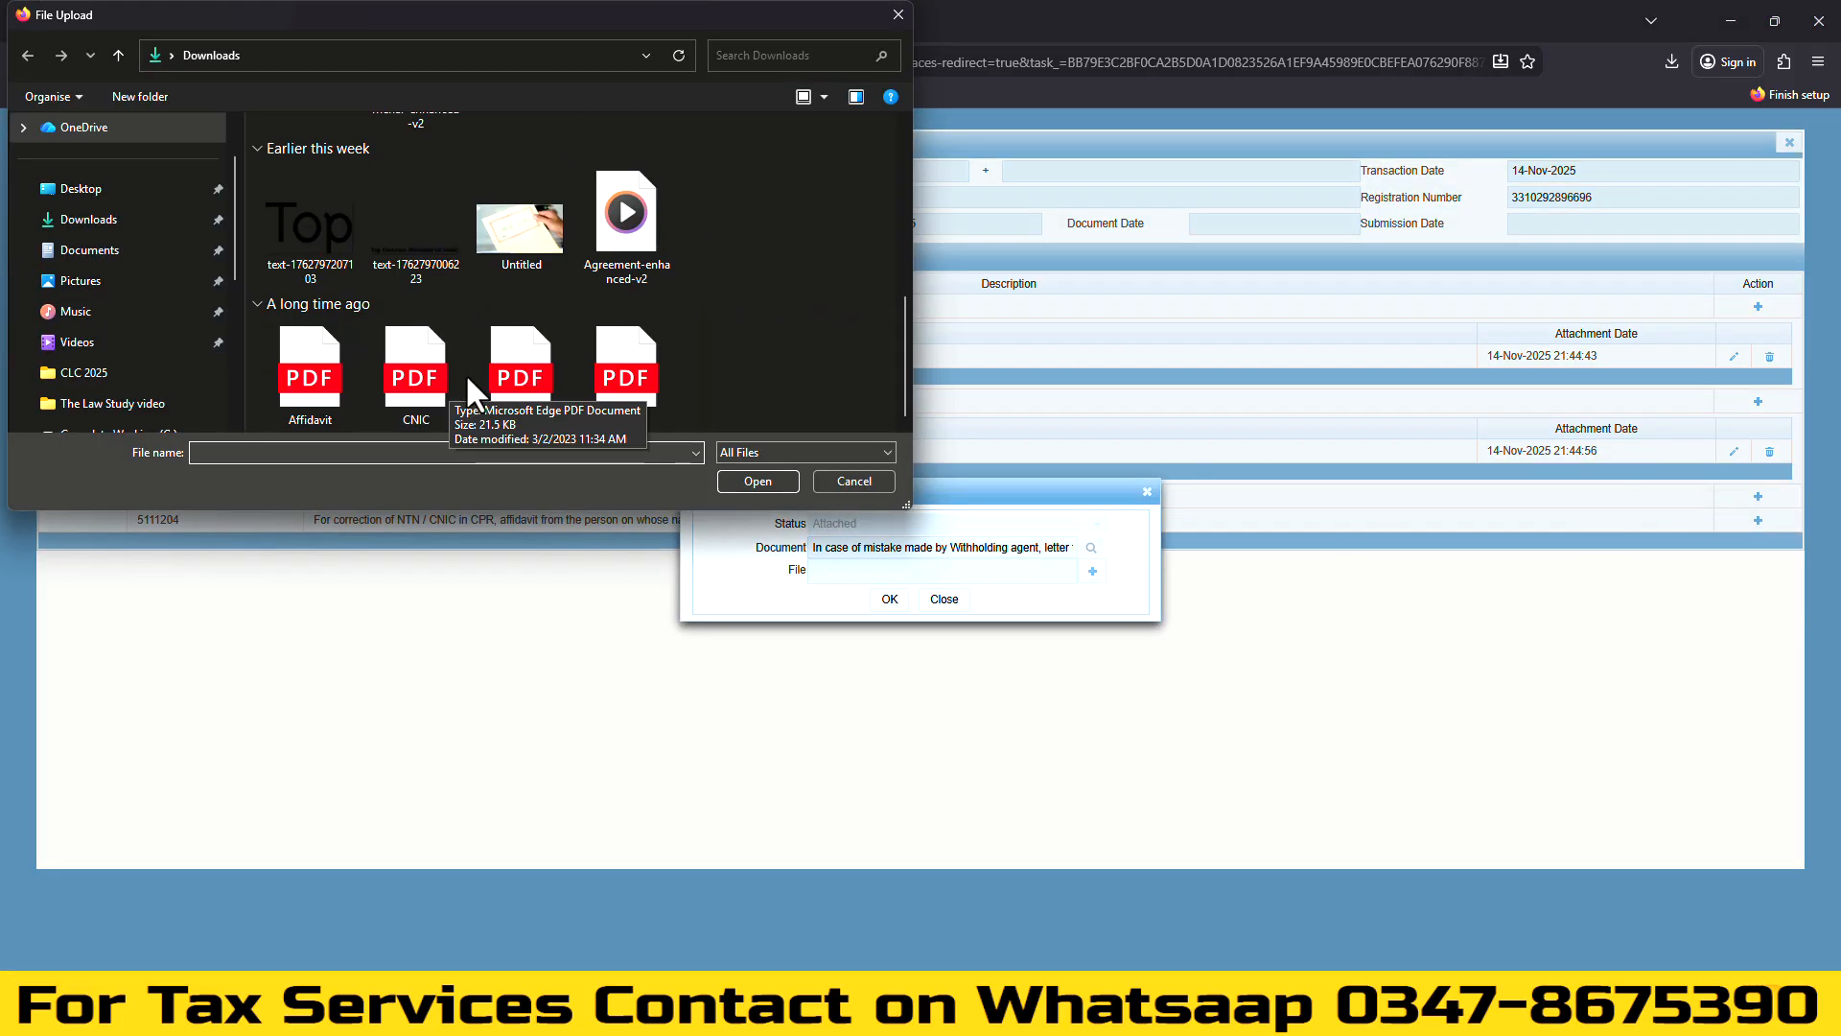
left_click(634, 392)
left_click(752, 482)
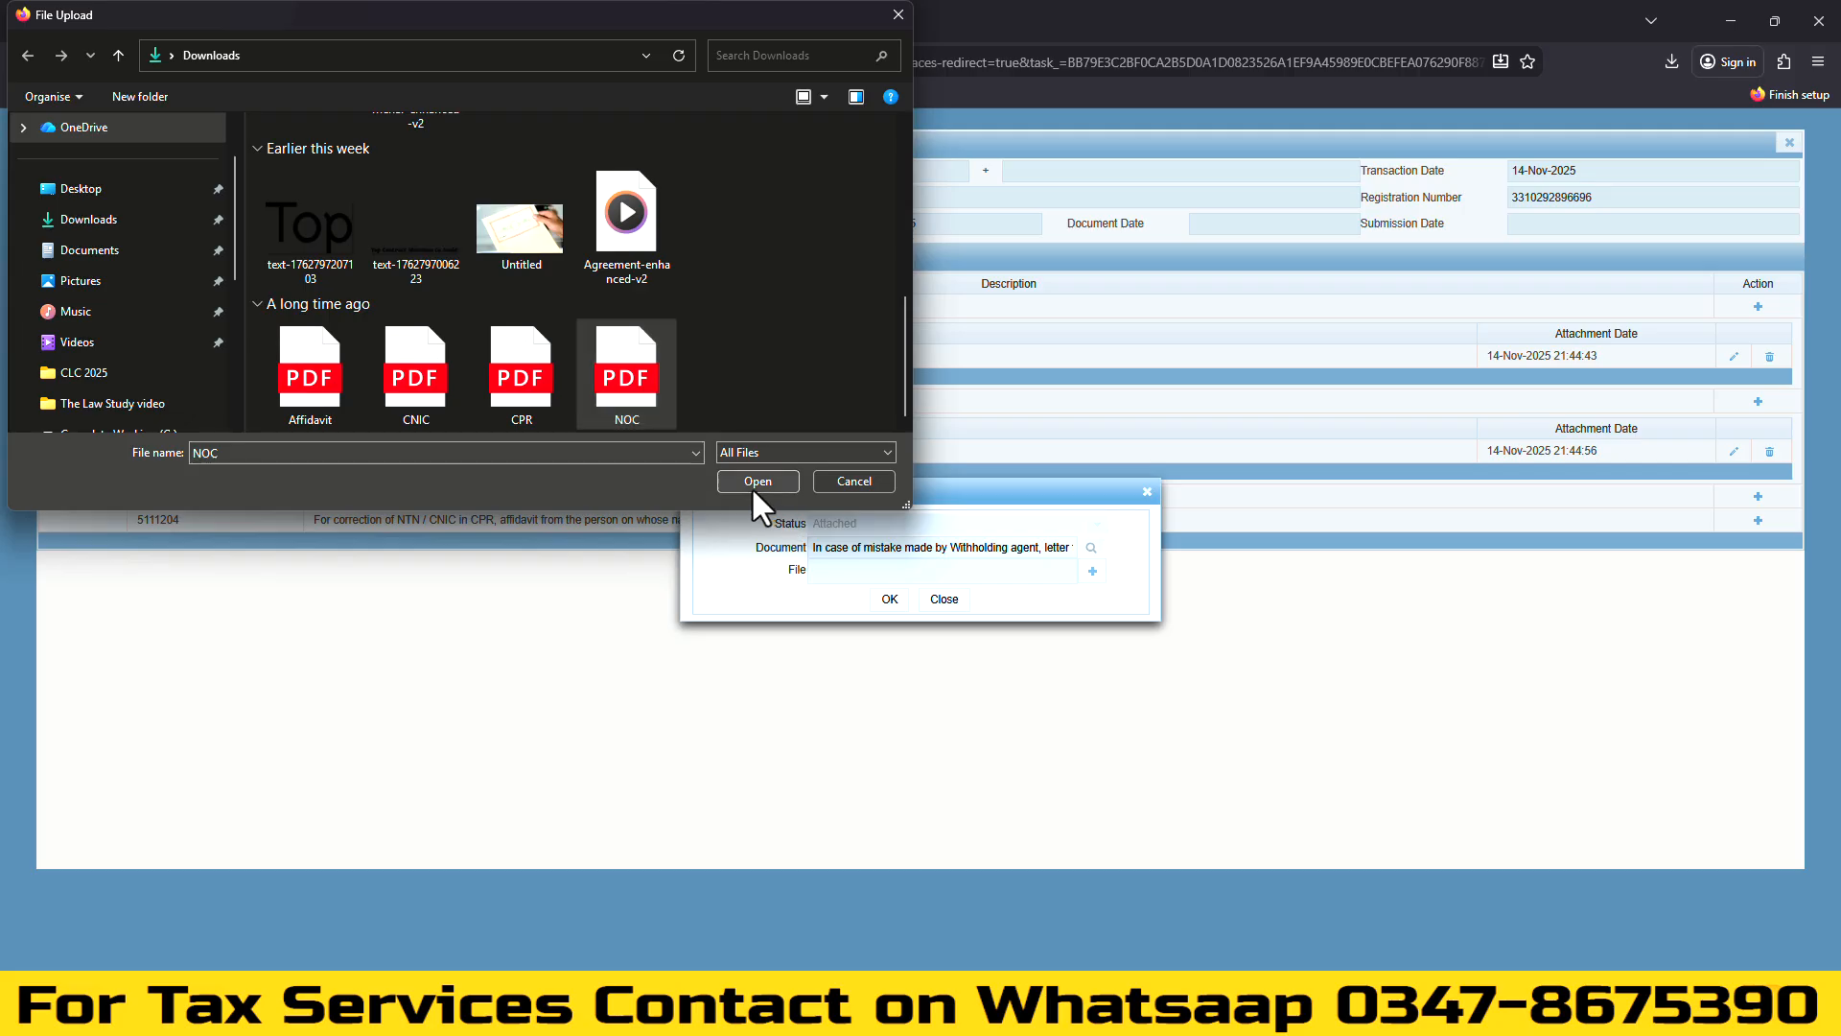
left_click(884, 602)
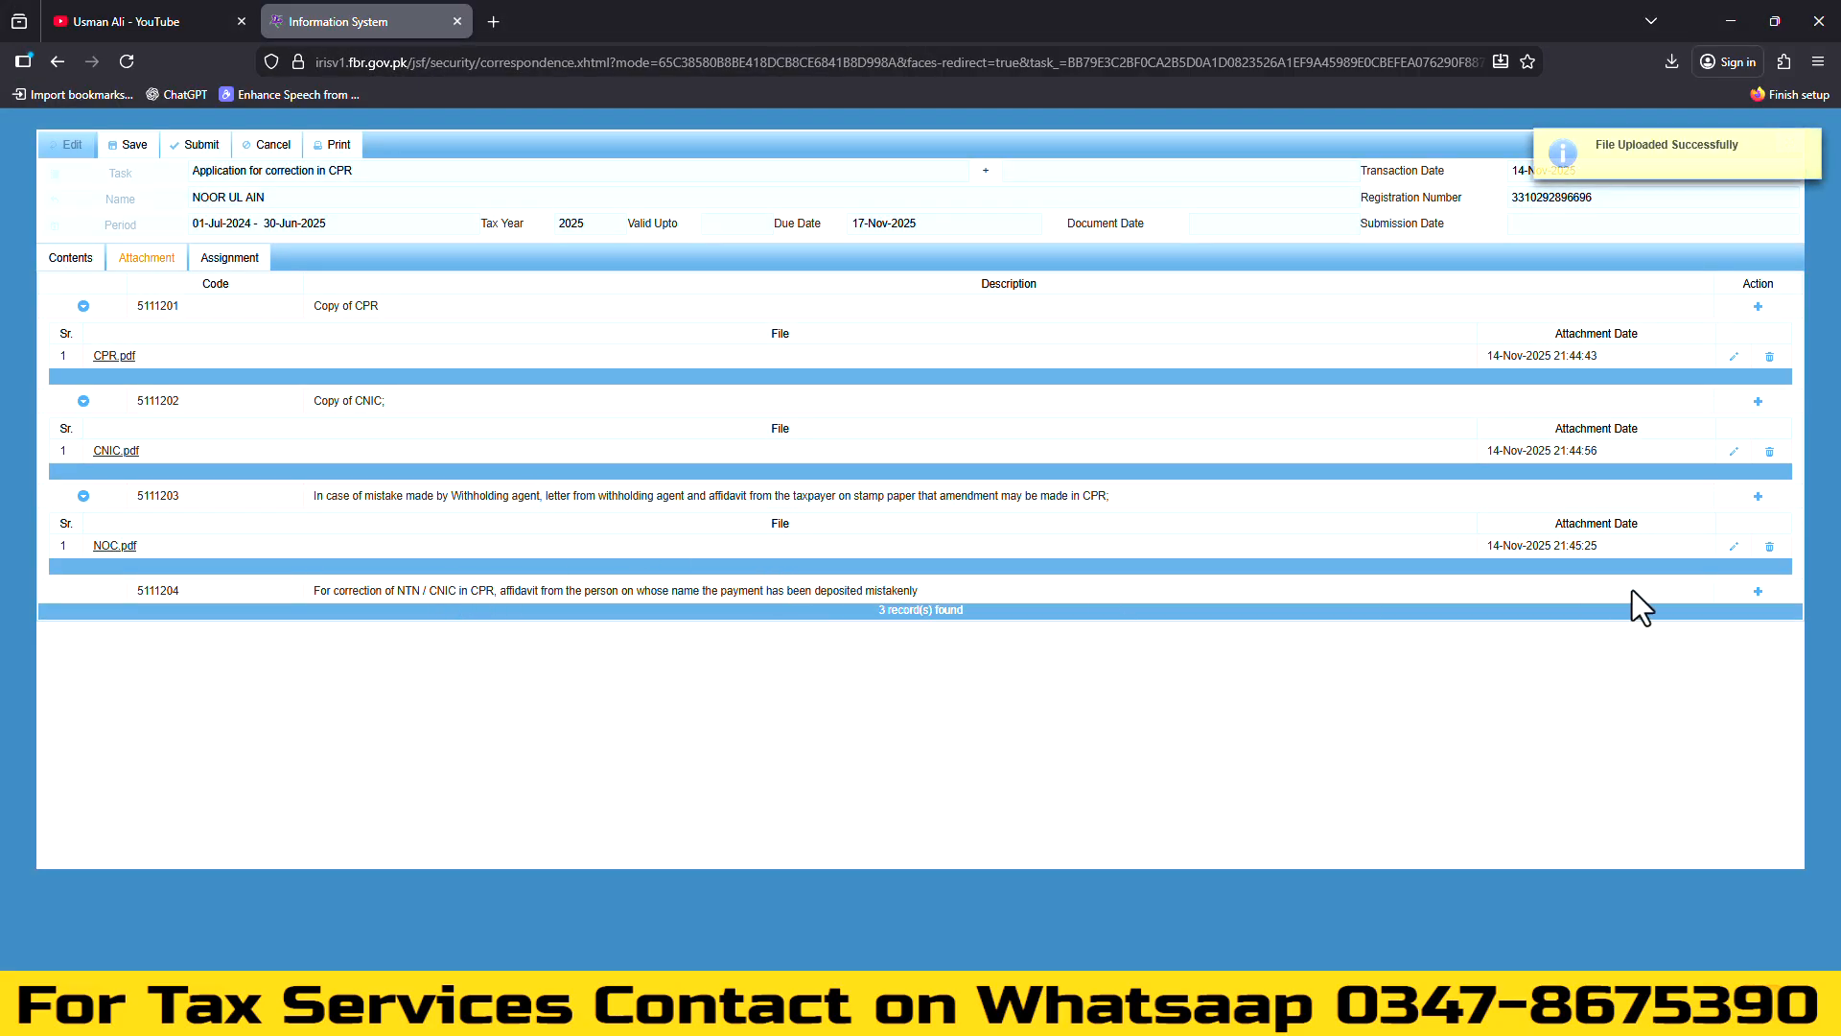
Attach Affidavit.pdf from the Downloads folder to the affidavit requirement for NTN / CNIC correction in CPR, and save the application
left_click(1756, 591)
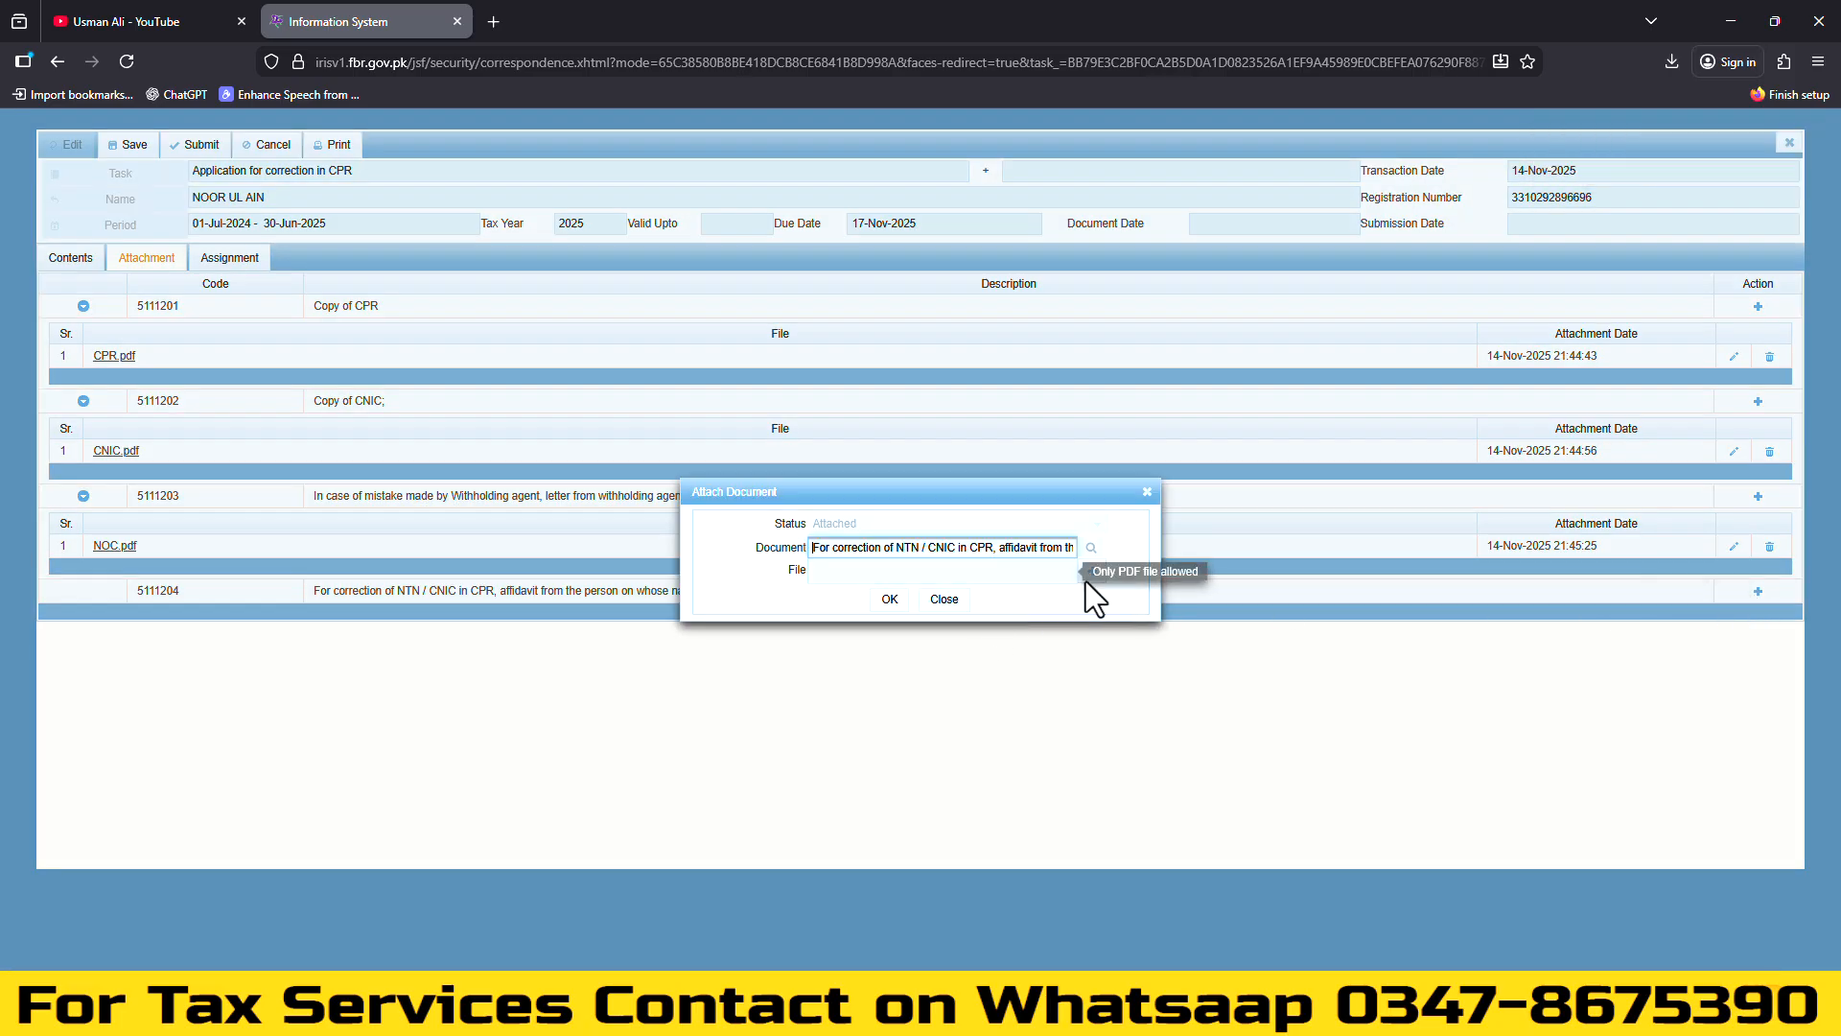
left_click(1066, 577)
scroll(445, 338, "down", 5)
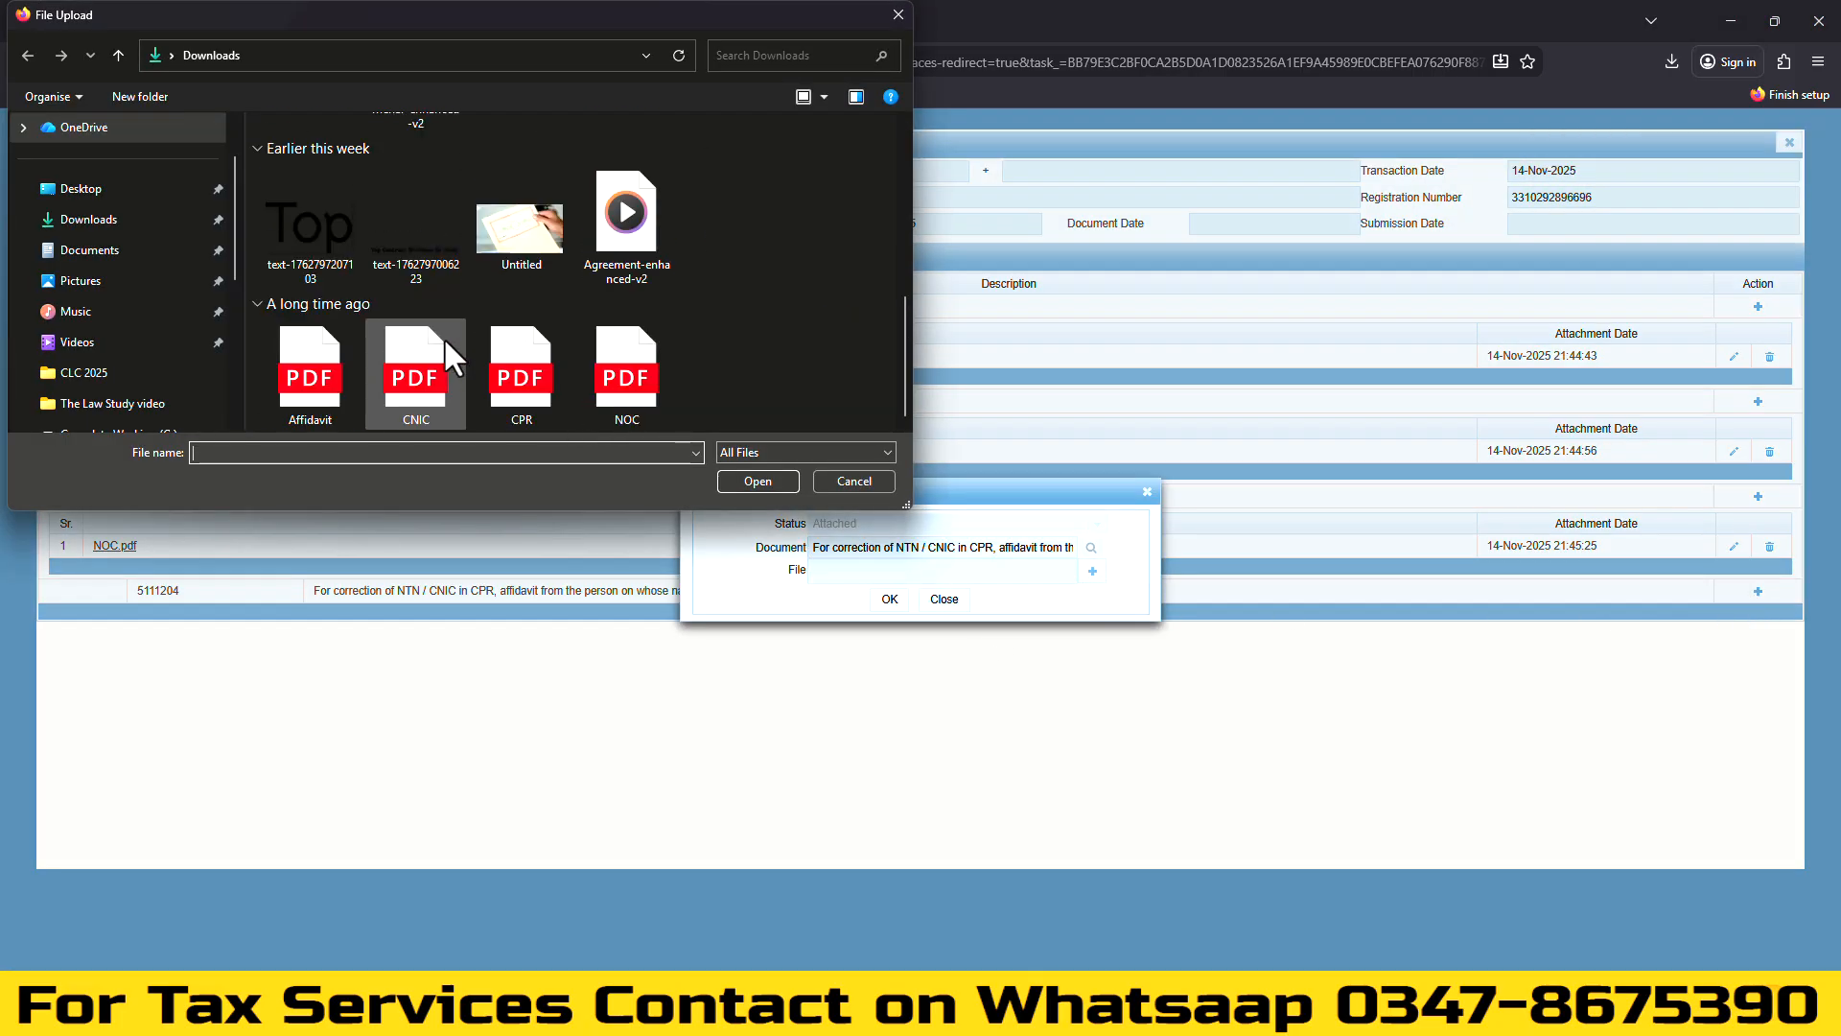
left_click(305, 402)
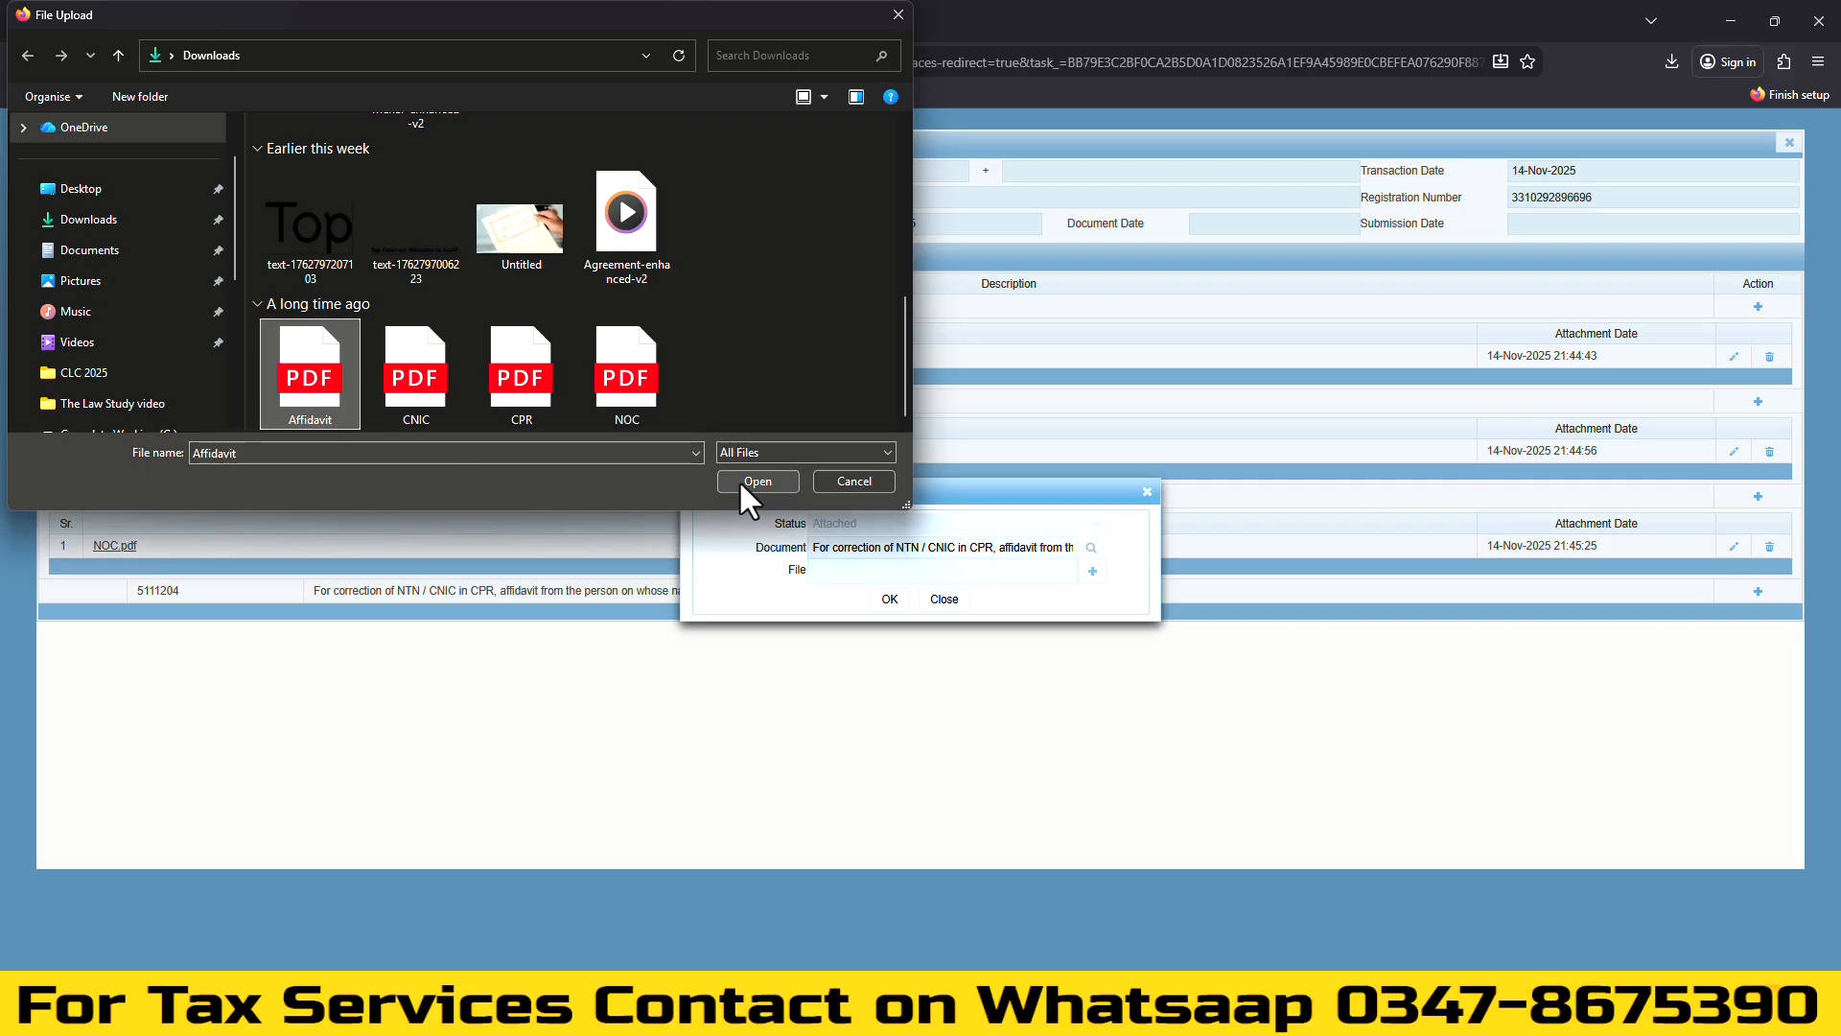
left_click(746, 481)
left_click(889, 600)
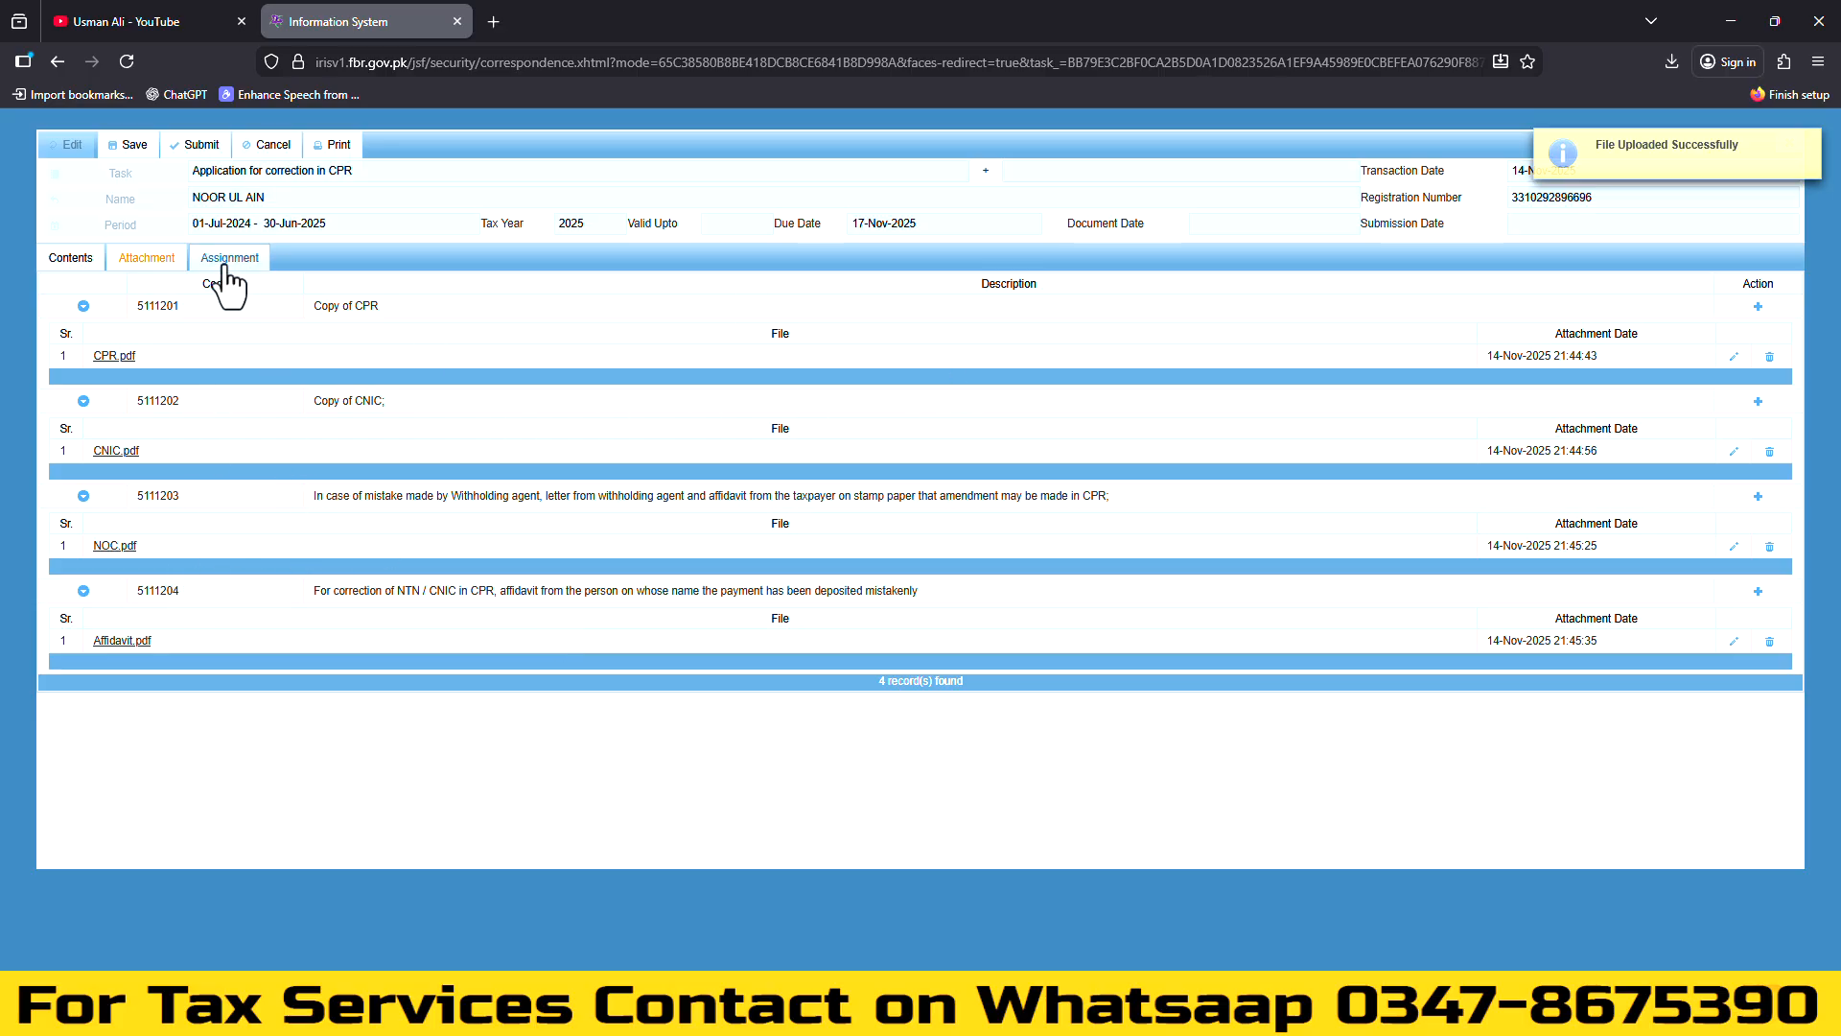
left_click(126, 145)
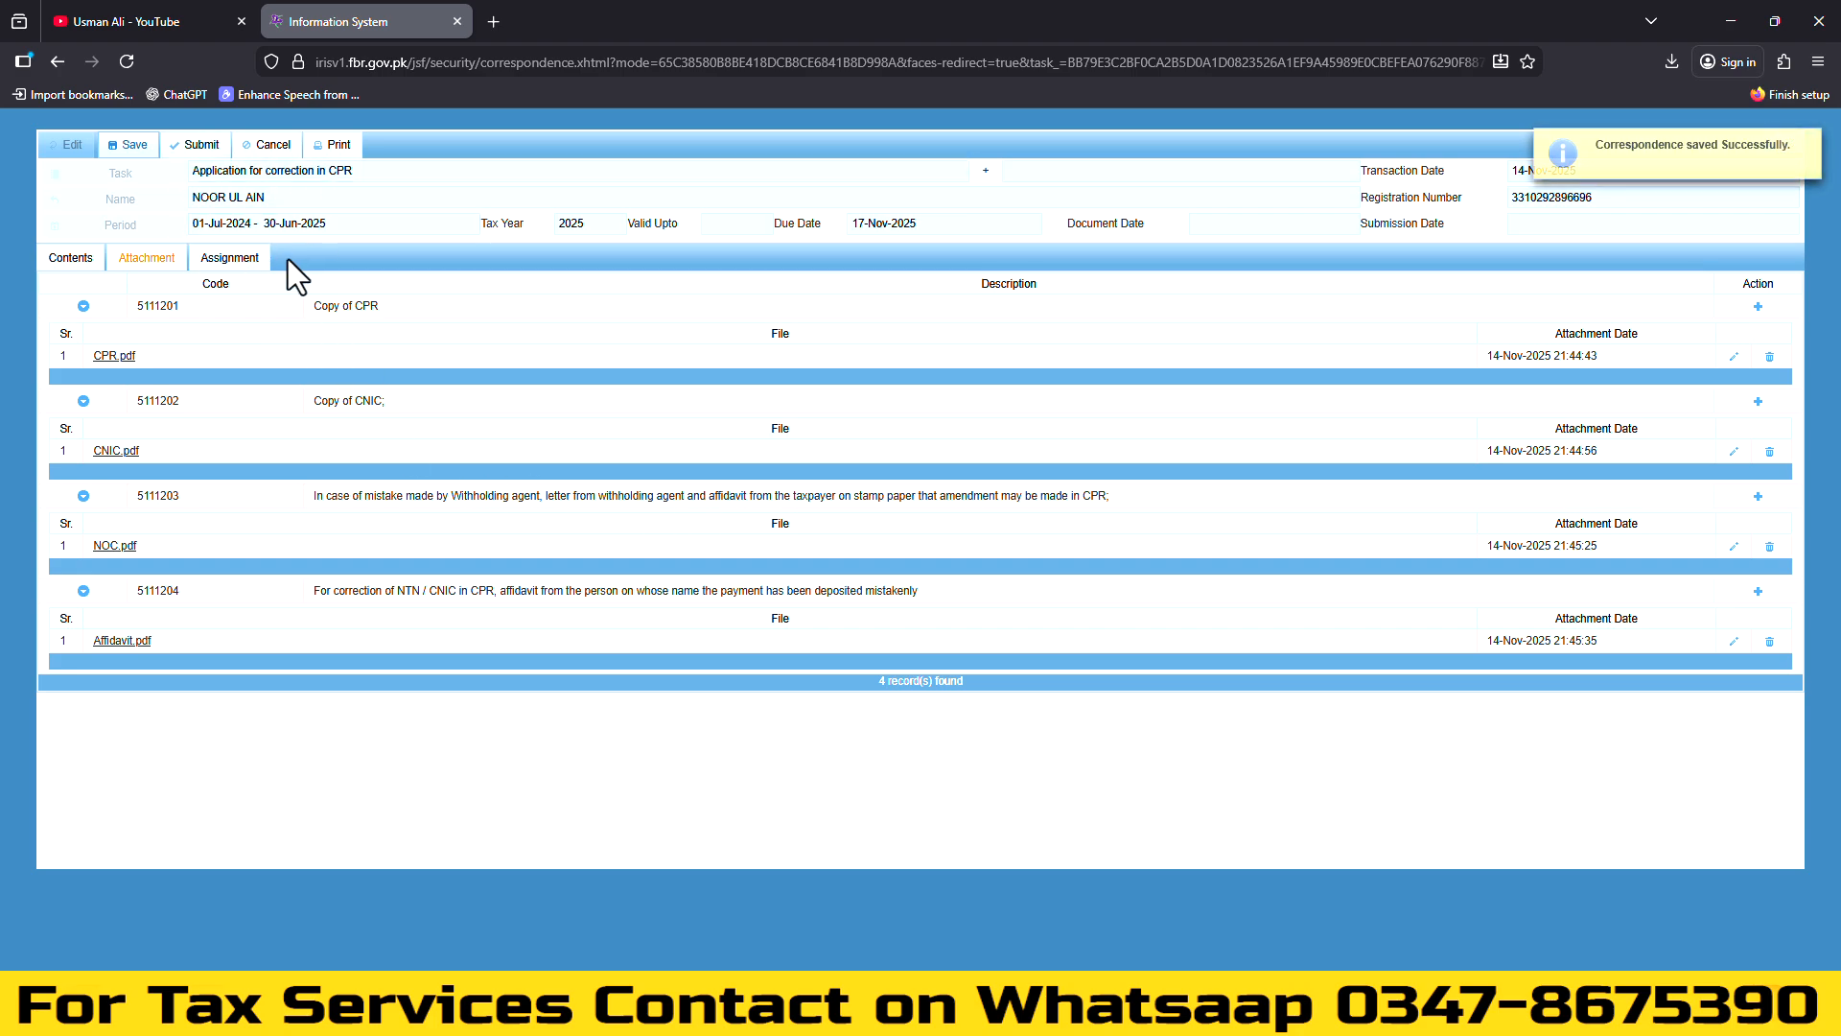
Generate the application's printable PDF and review its taxpayer details, request letter and attachments list, closing the PDF when done
left_click(349, 145)
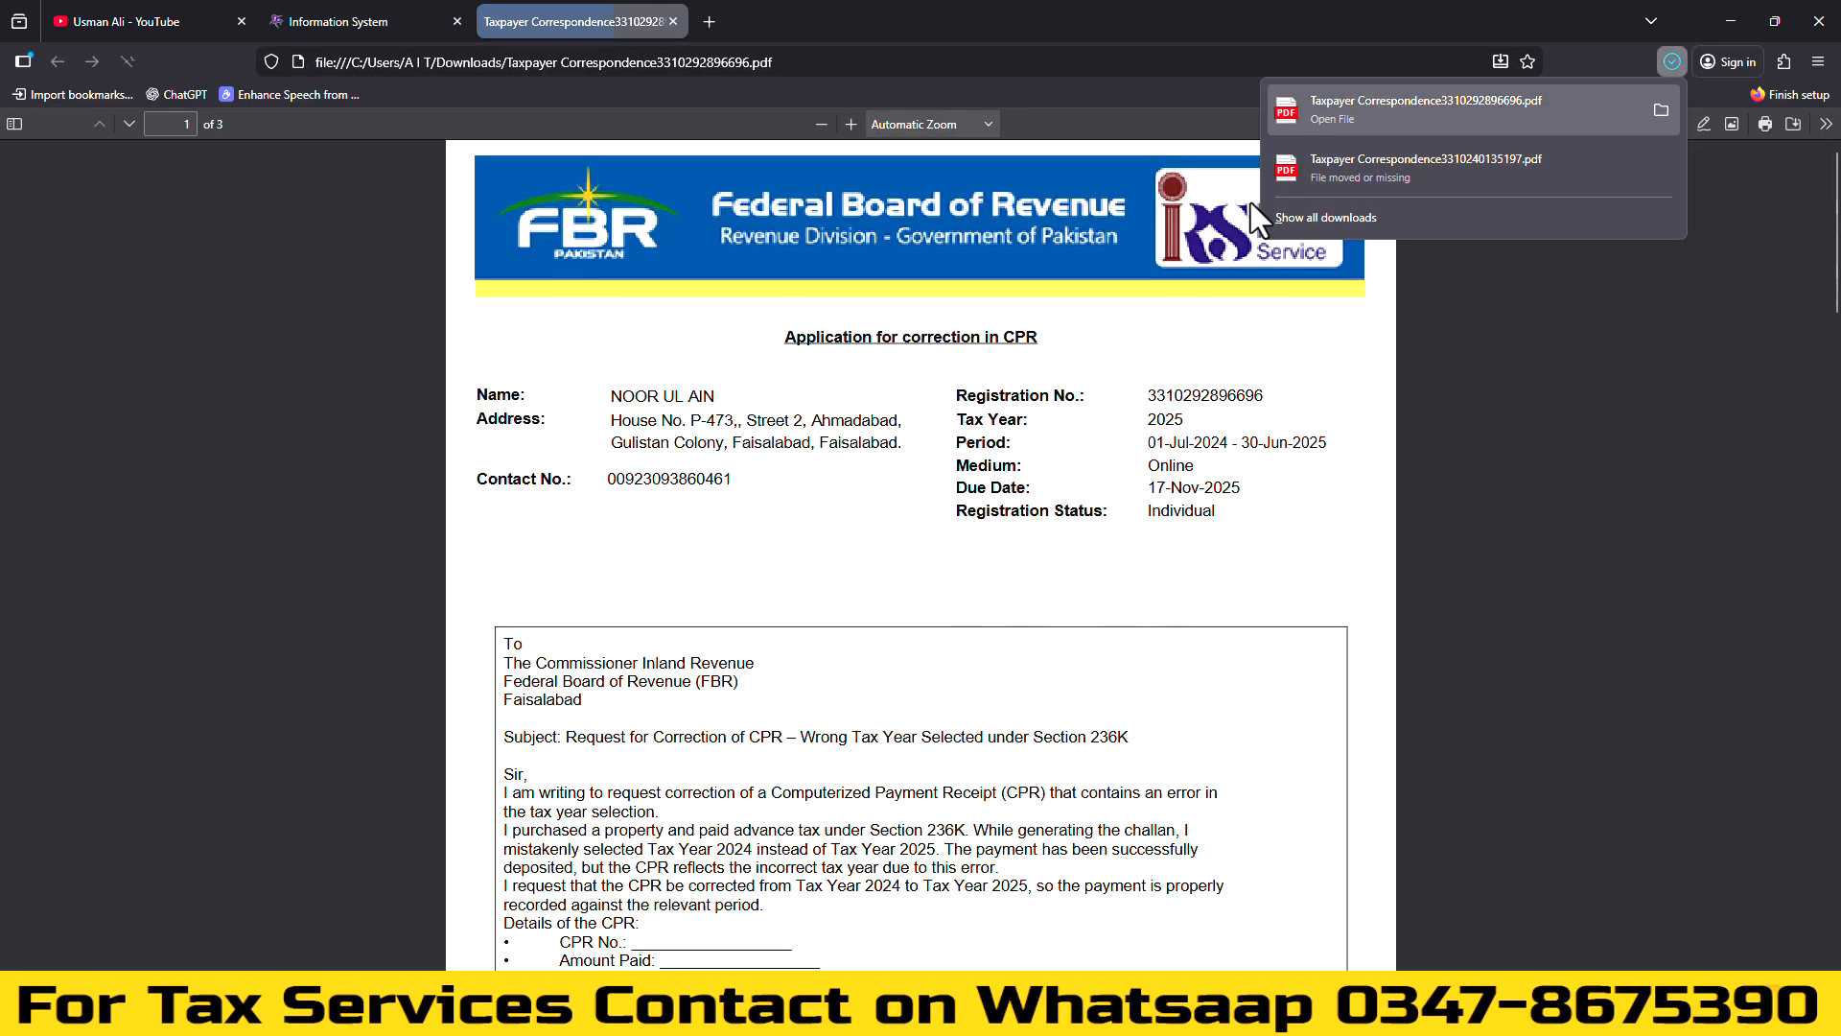
left_click(911, 495)
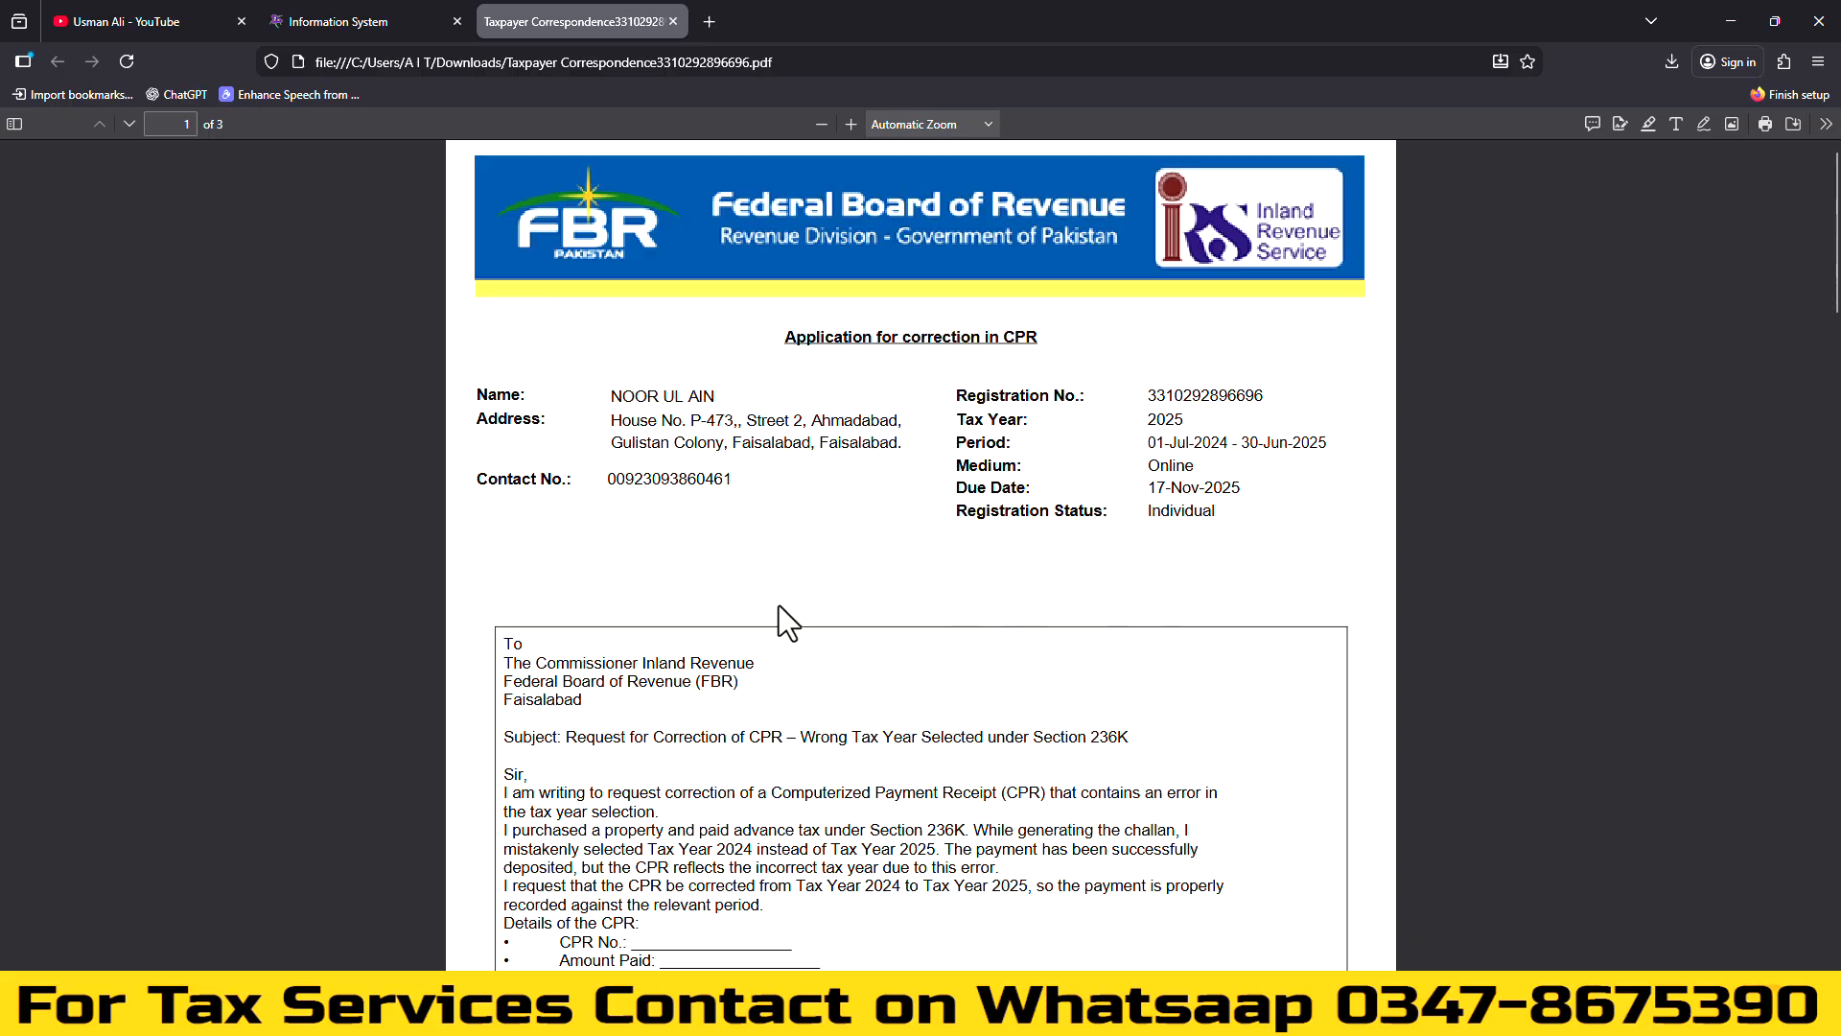
scroll(940, 590, "down", 3)
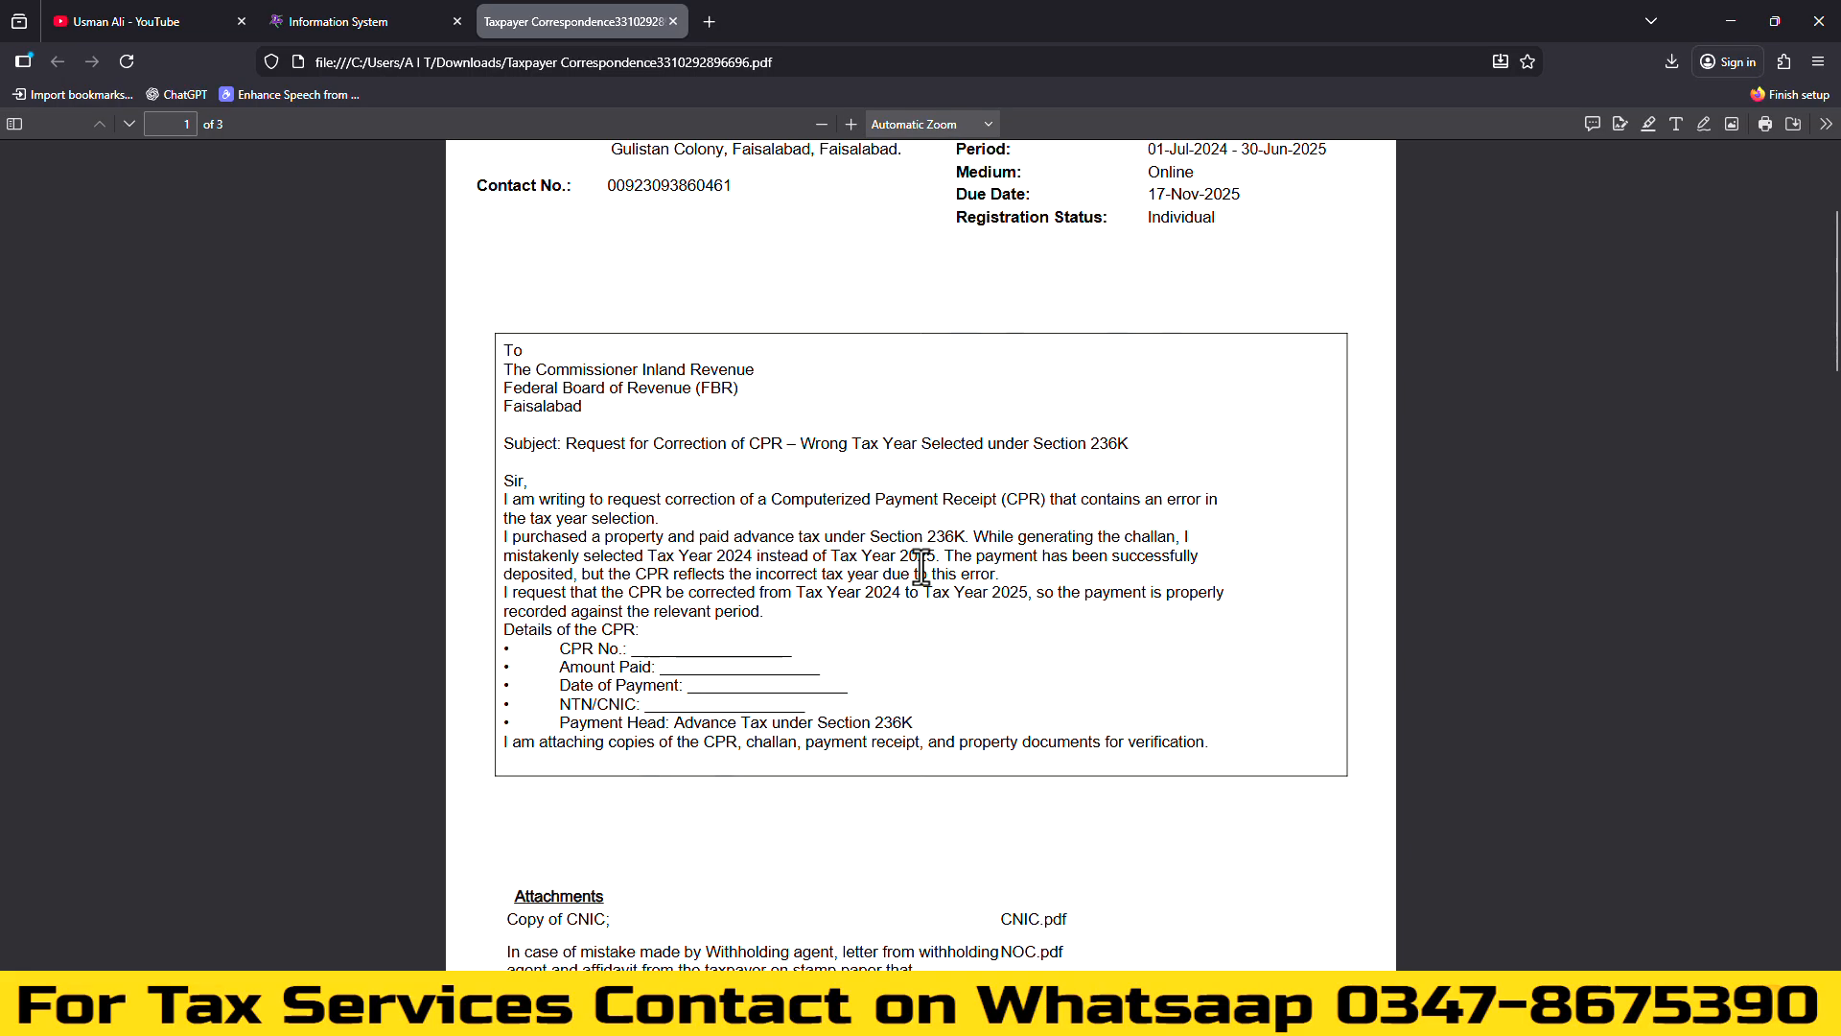
left_click_drag(505, 351, 923, 694)
left_click(923, 694)
scroll(923, 694, "down", 4)
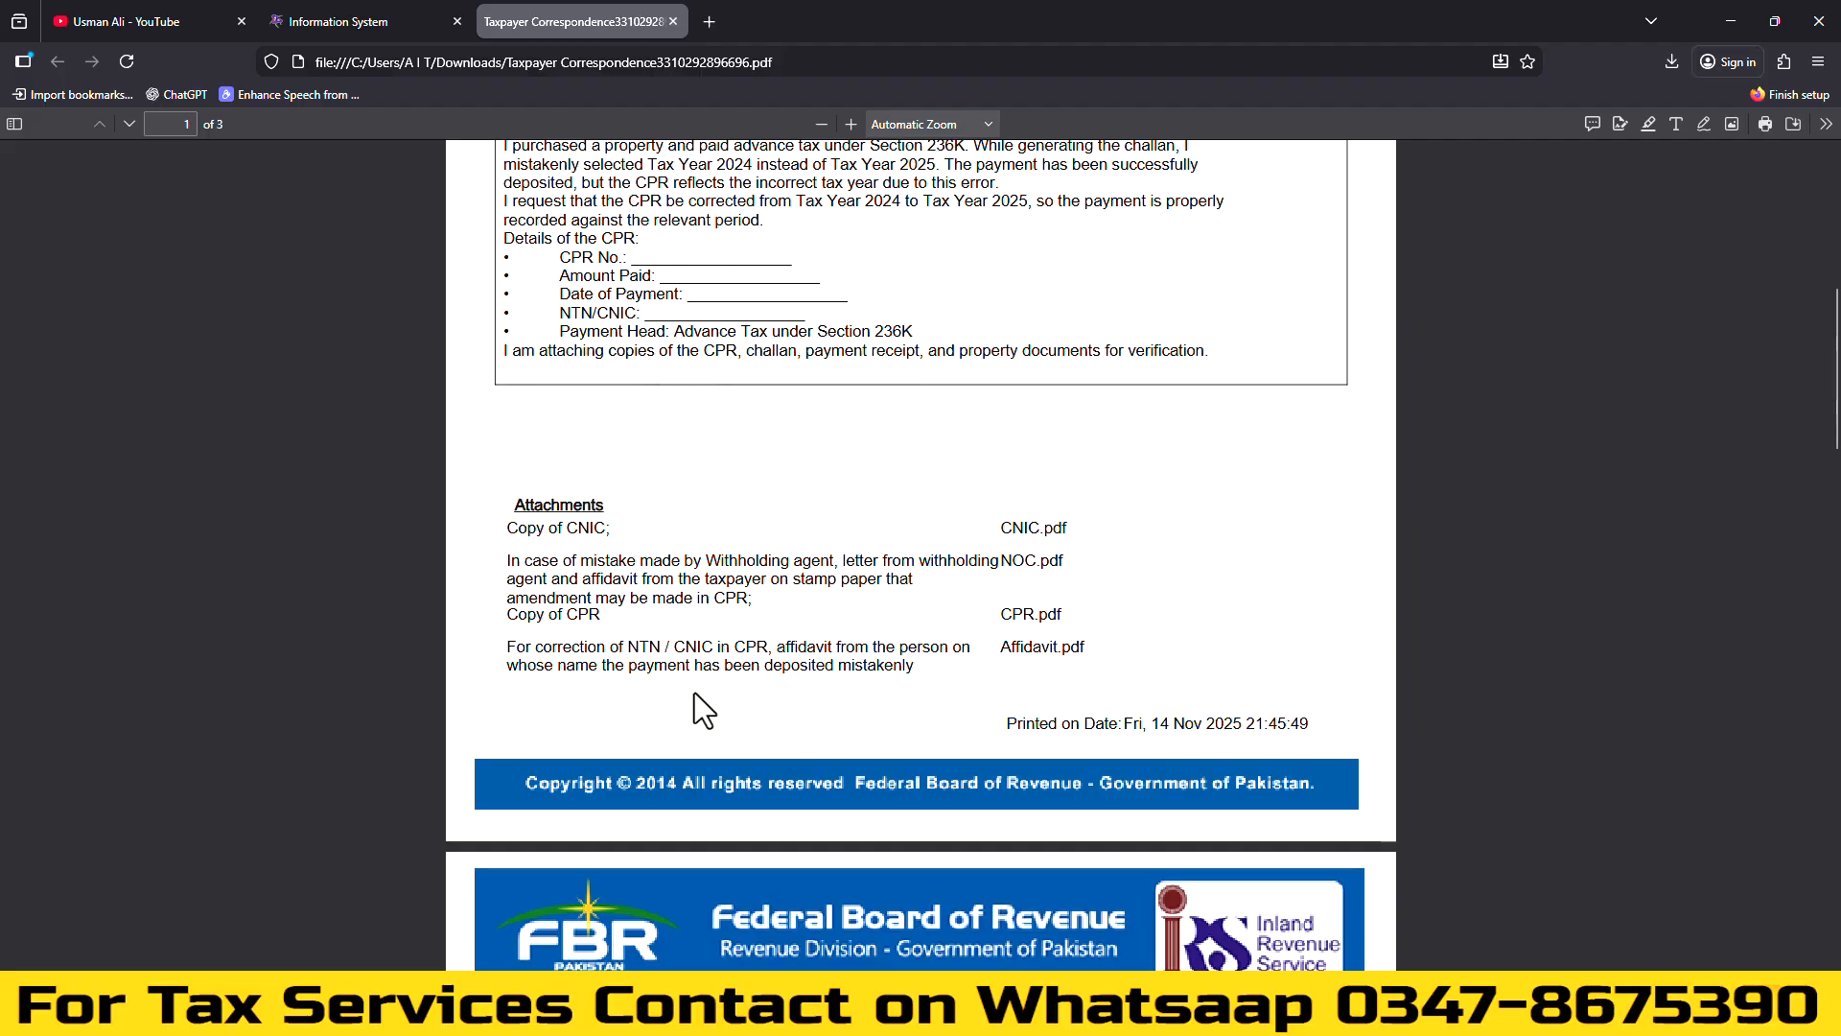
scroll(694, 692, "down", 7)
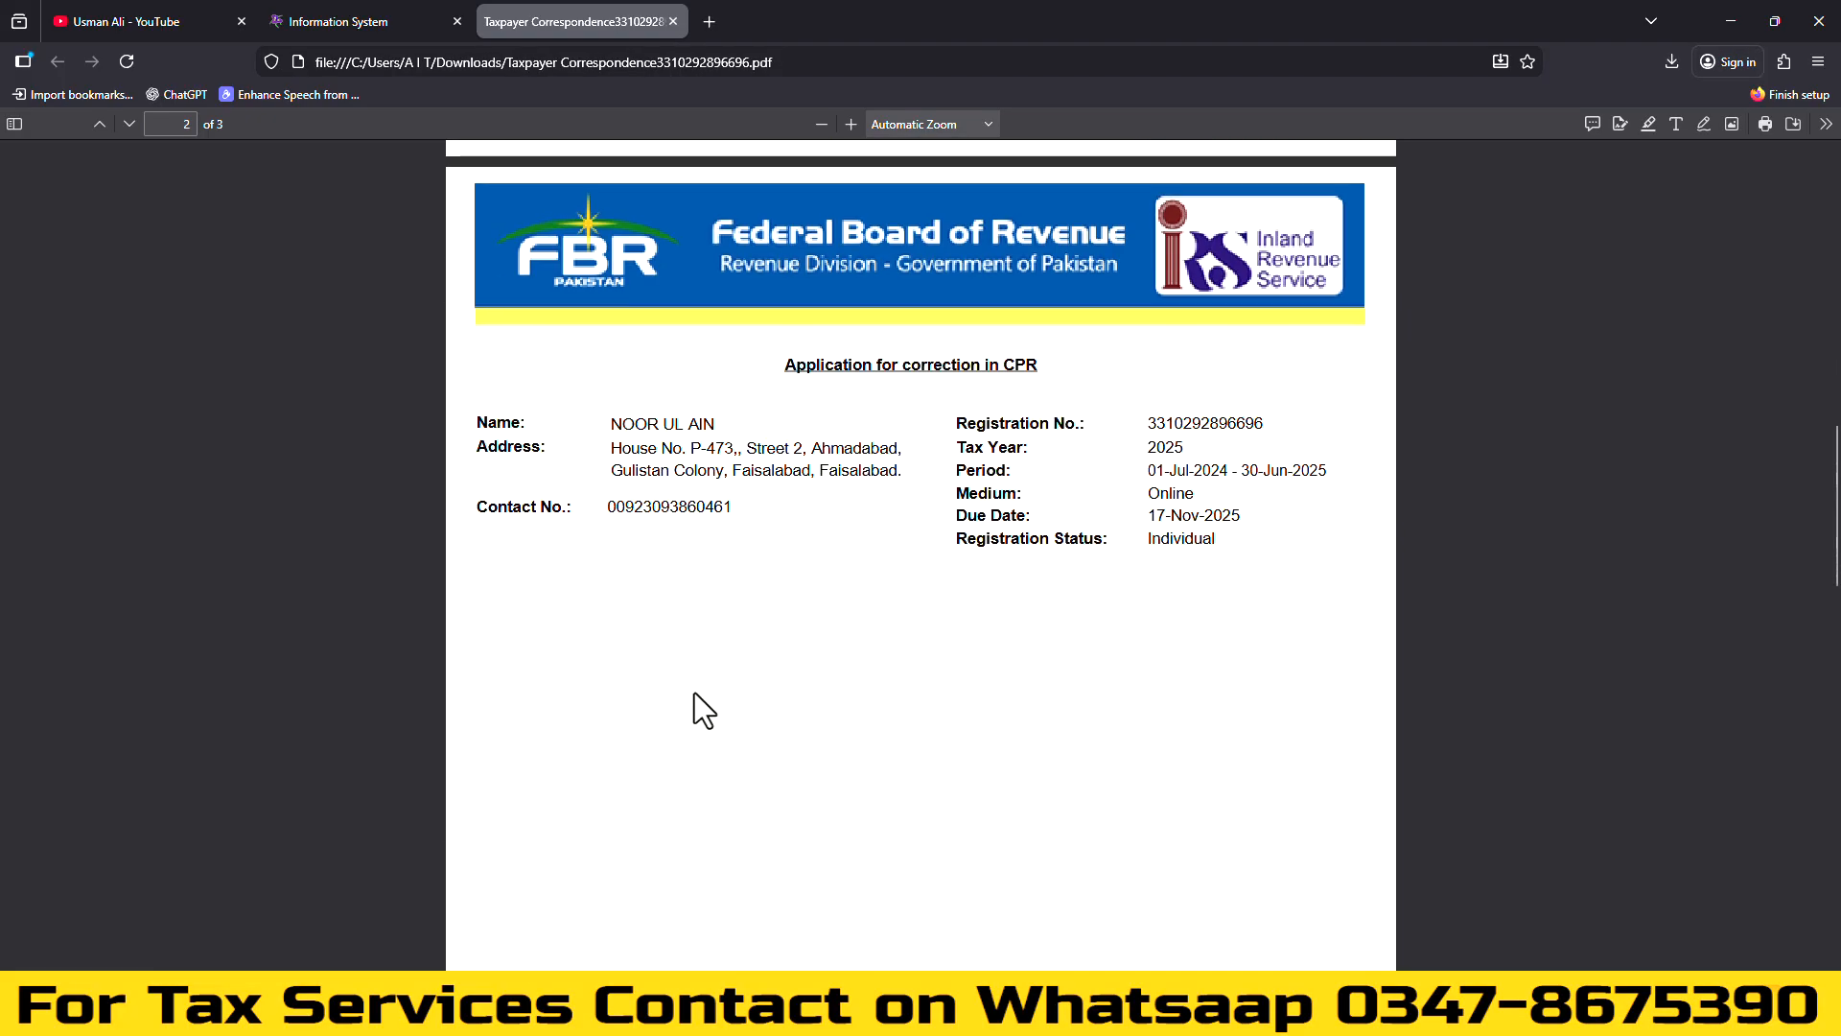
scroll(695, 692, "up", 10)
scroll(694, 693, "up", 4)
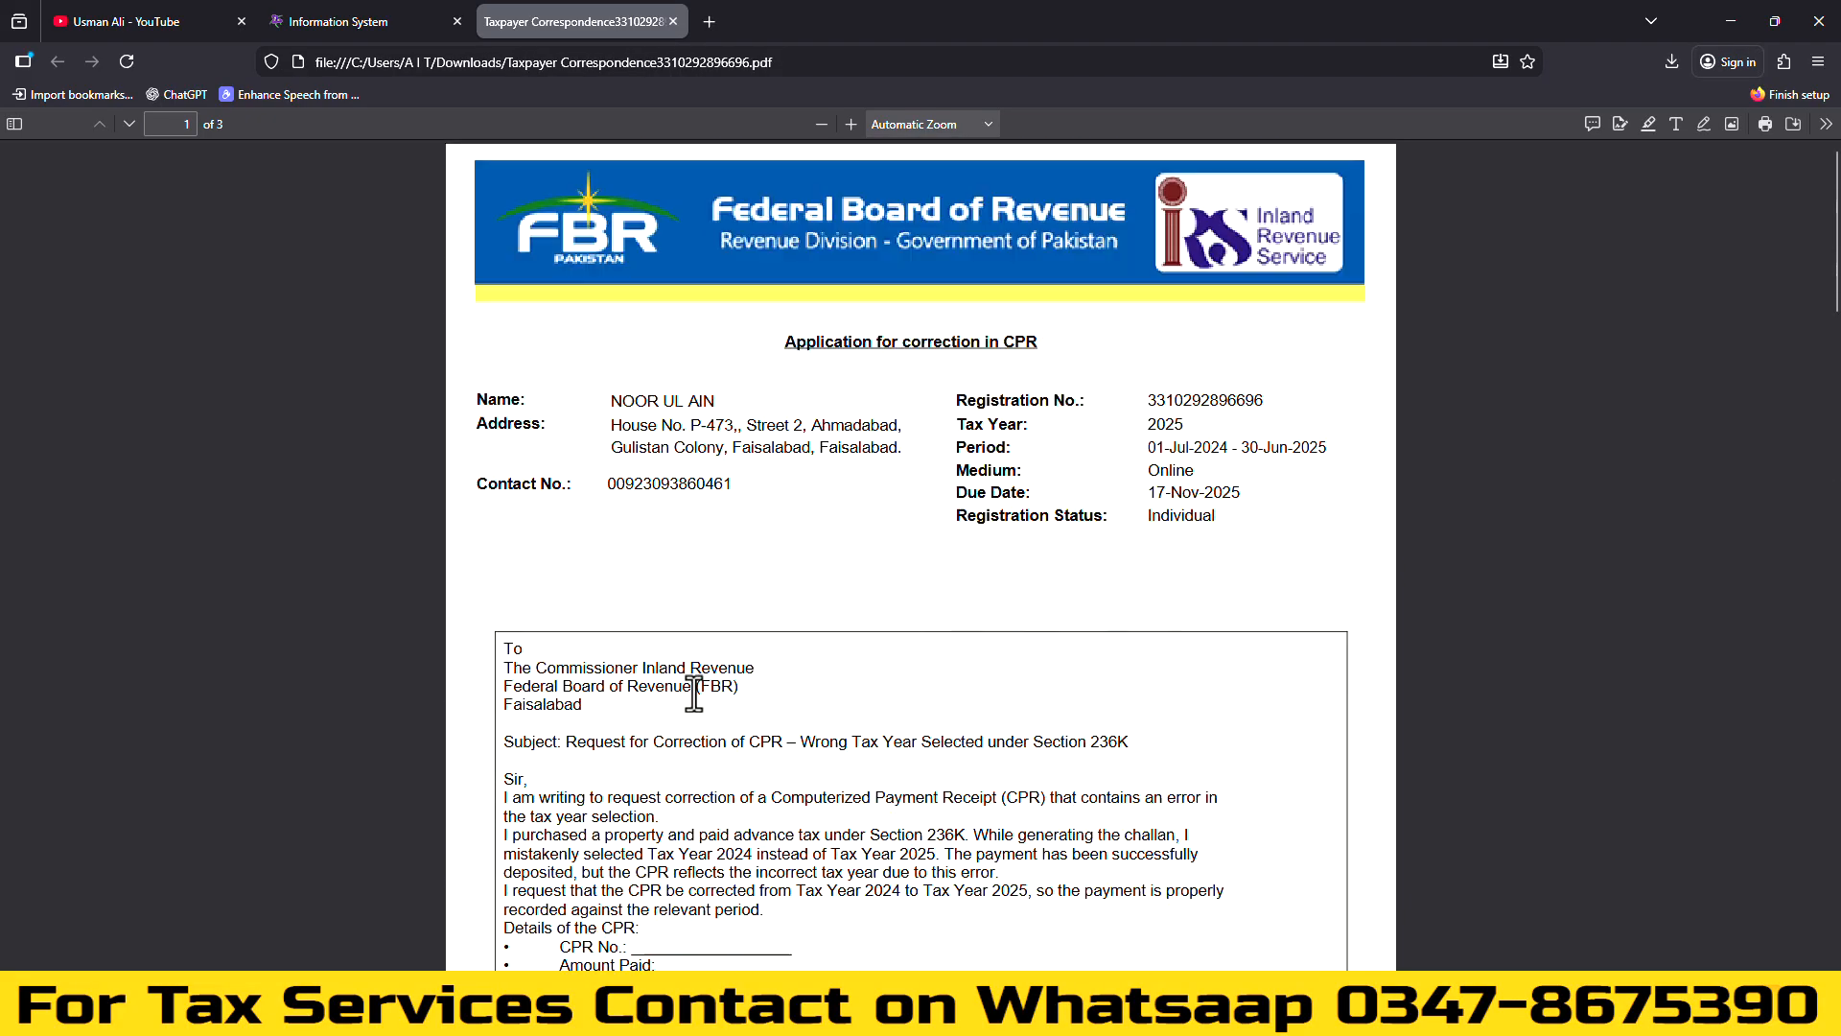
left_click(673, 21)
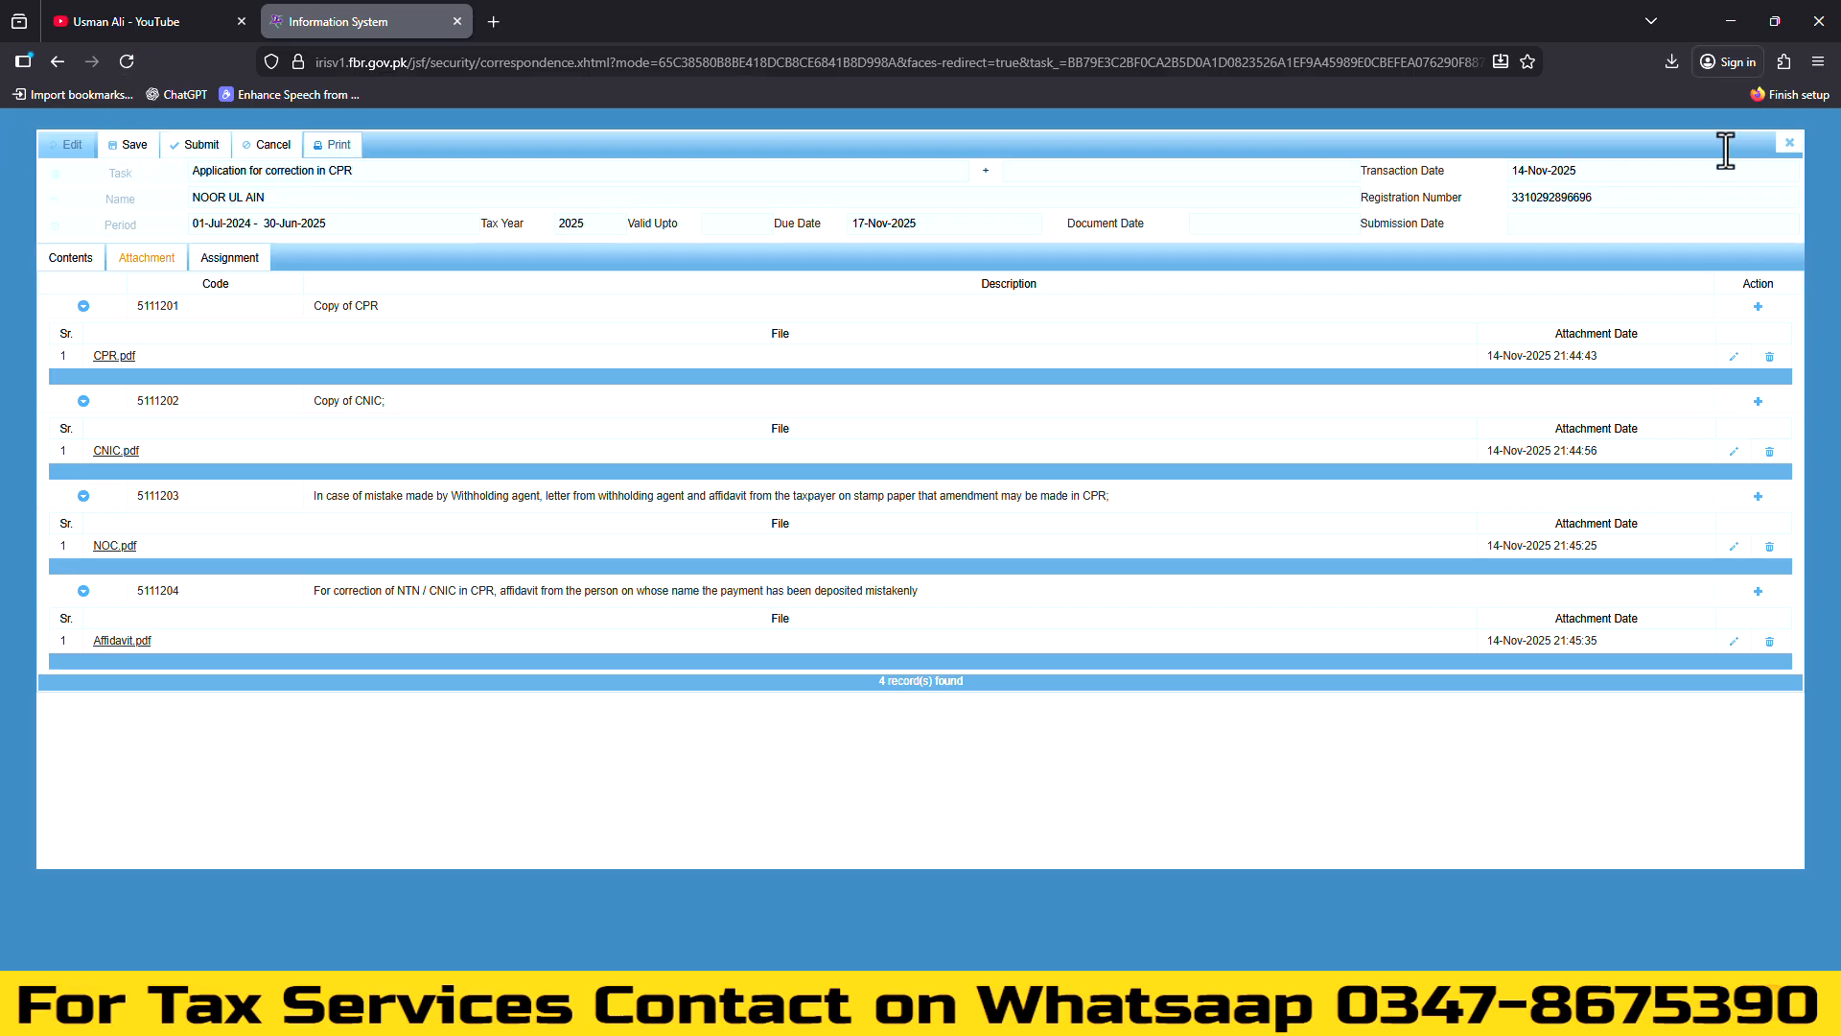
Close the CPR correction application, accepting the exit, and switch to the open YouTube channel page
left_click(1788, 143)
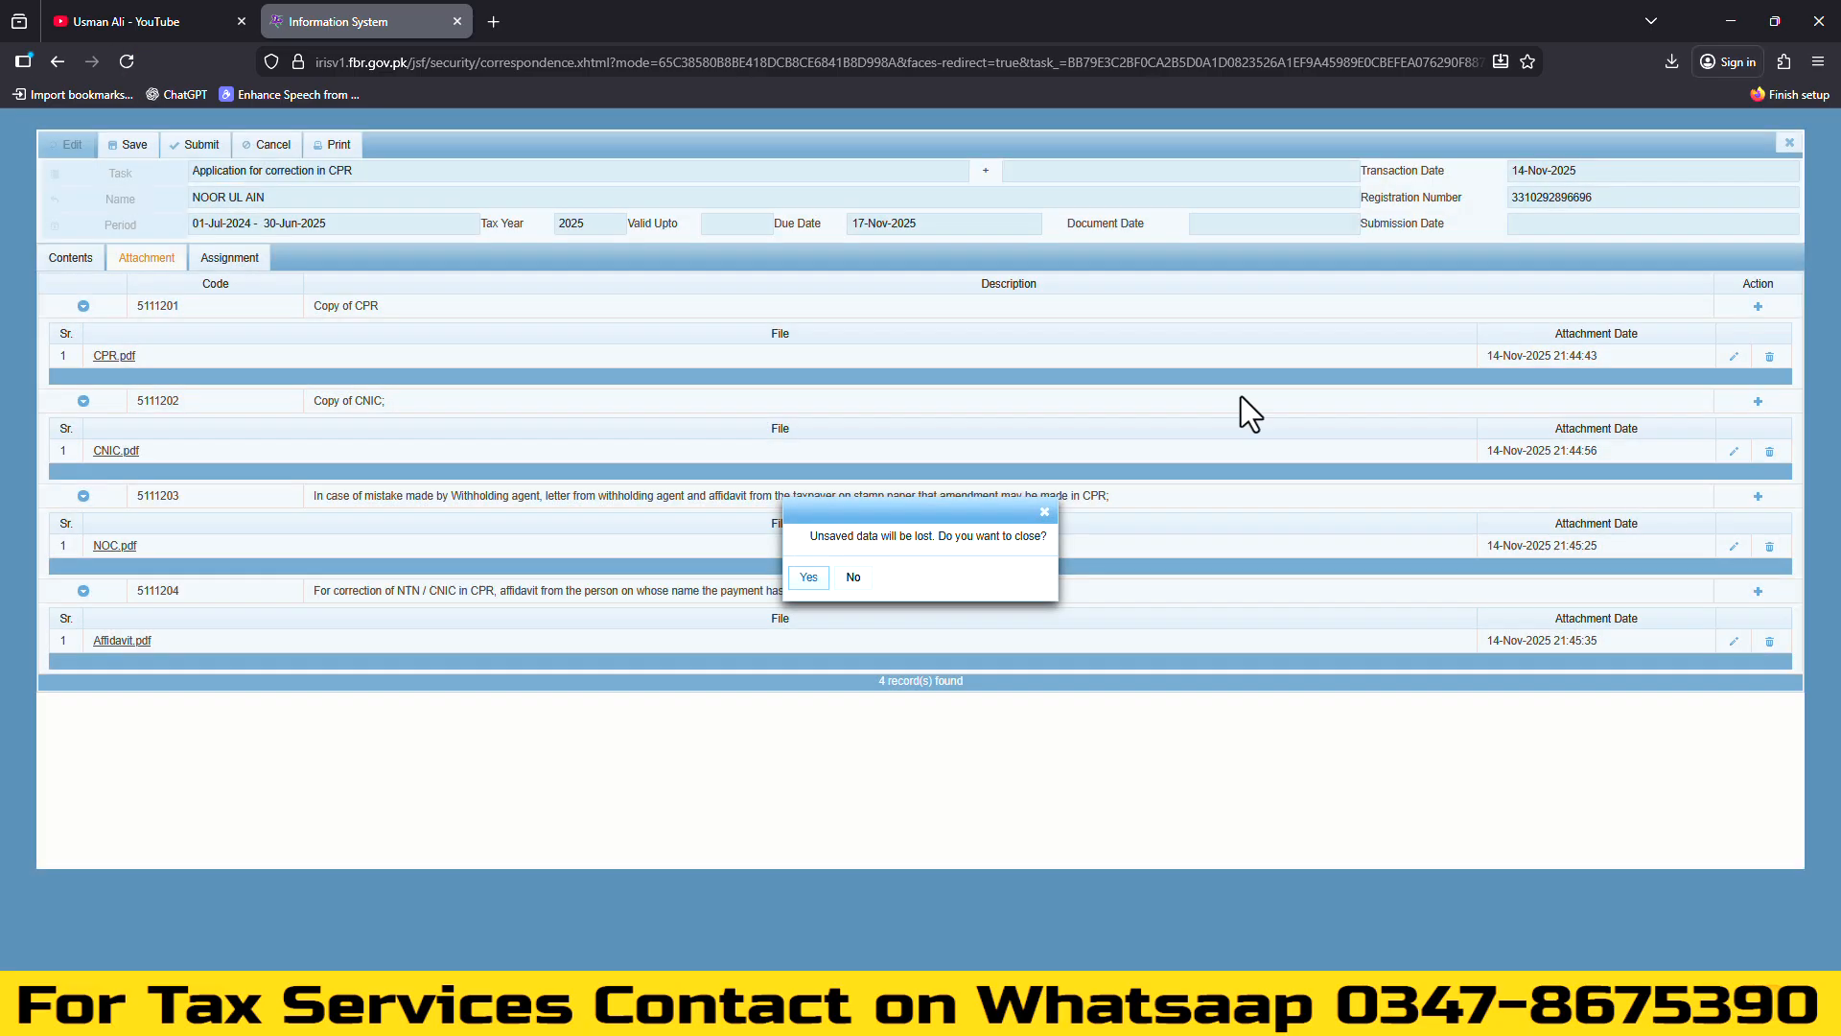
left_click(810, 577)
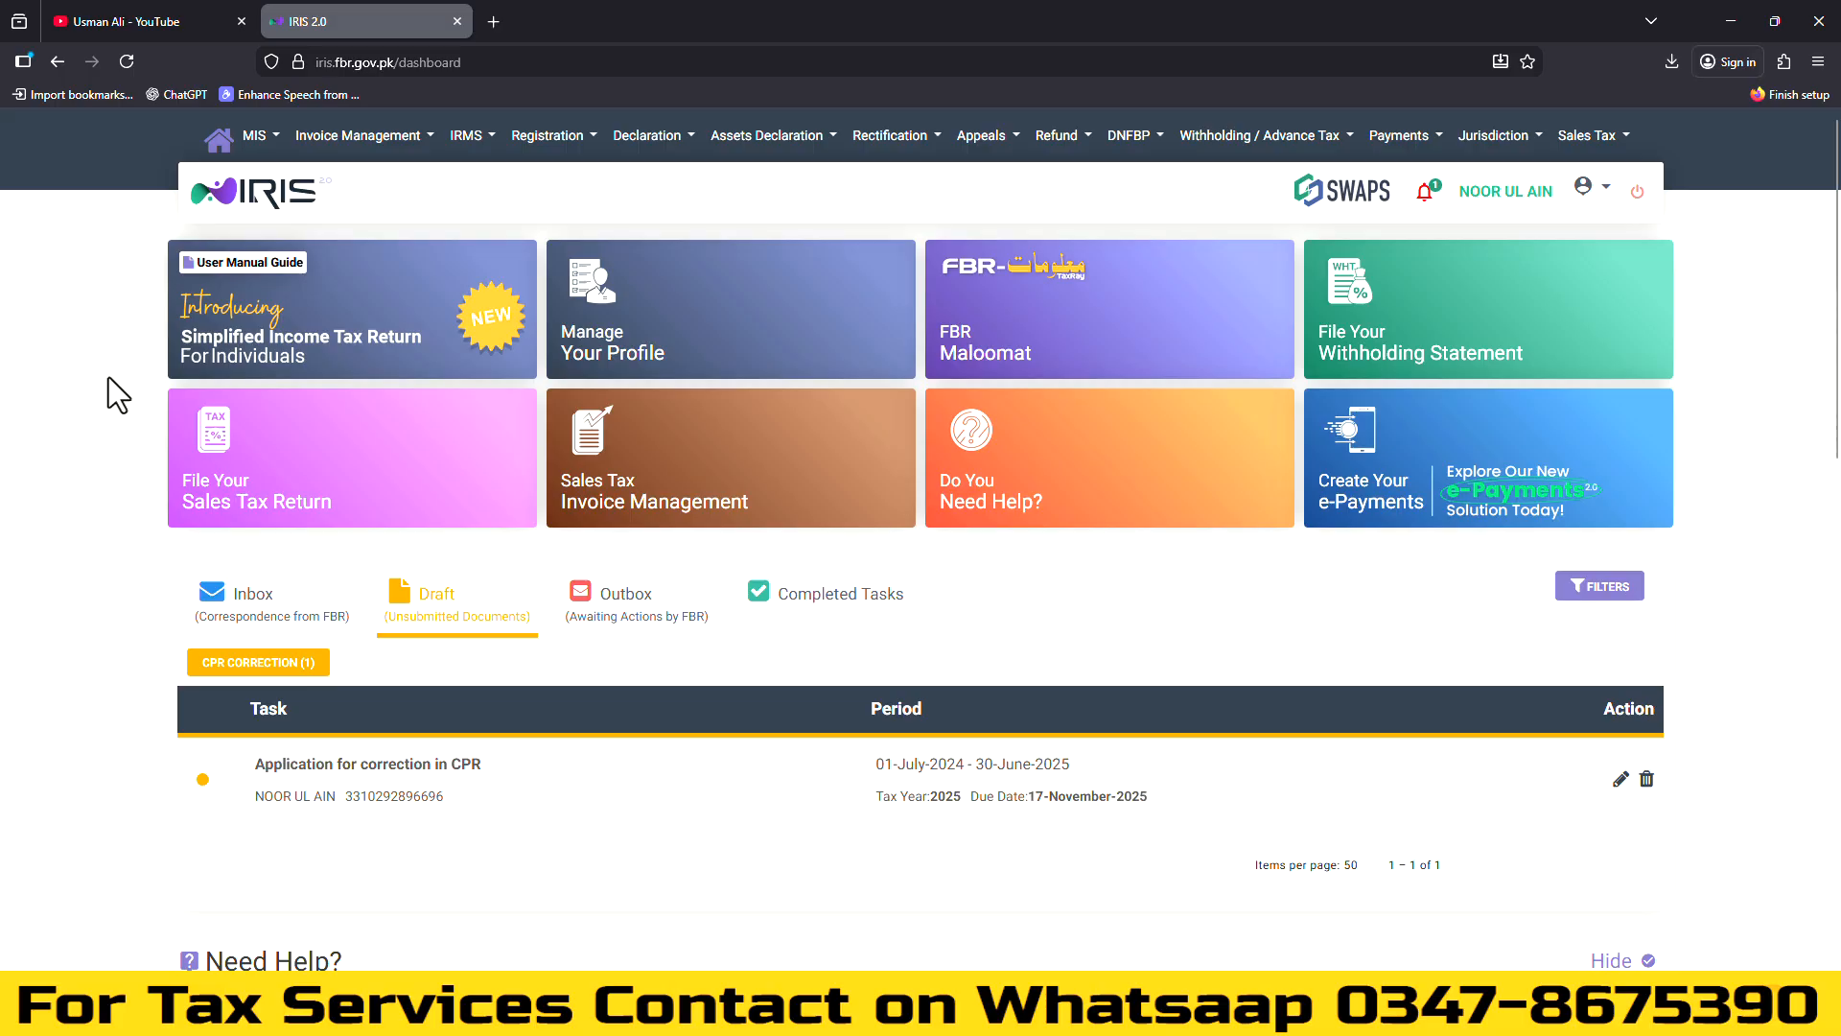
left_click(114, 23)
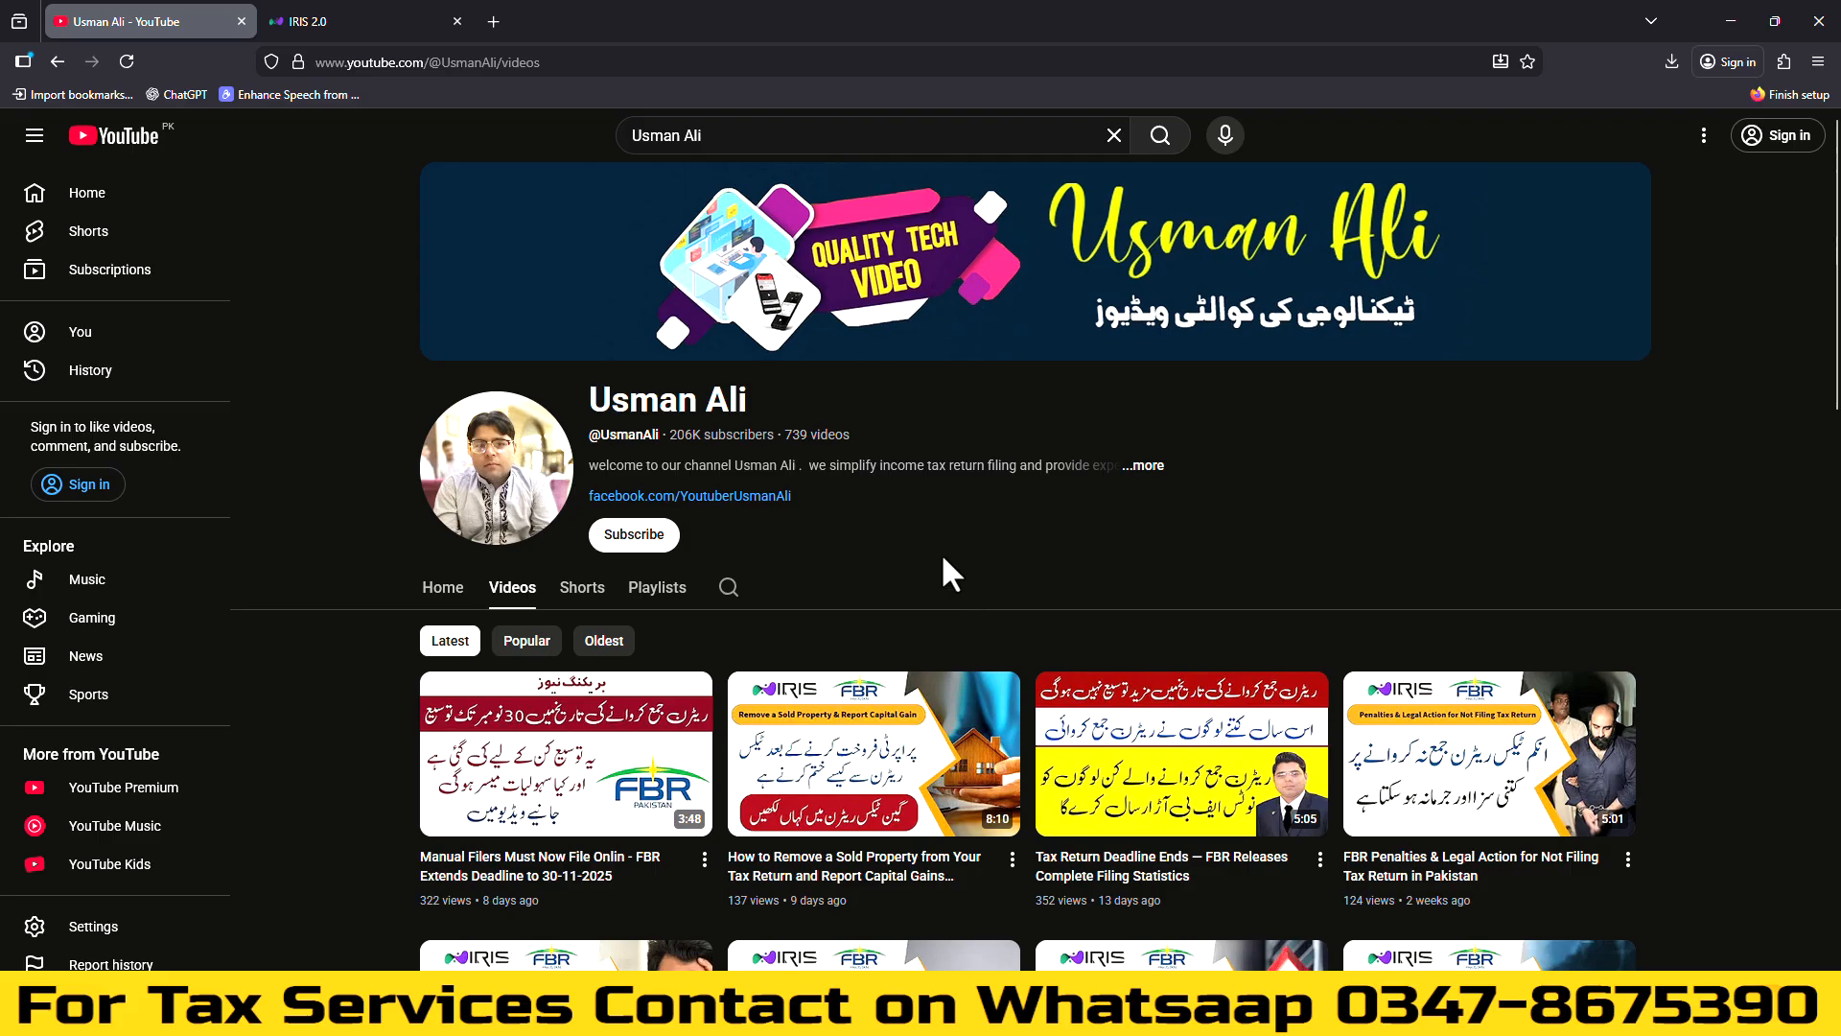